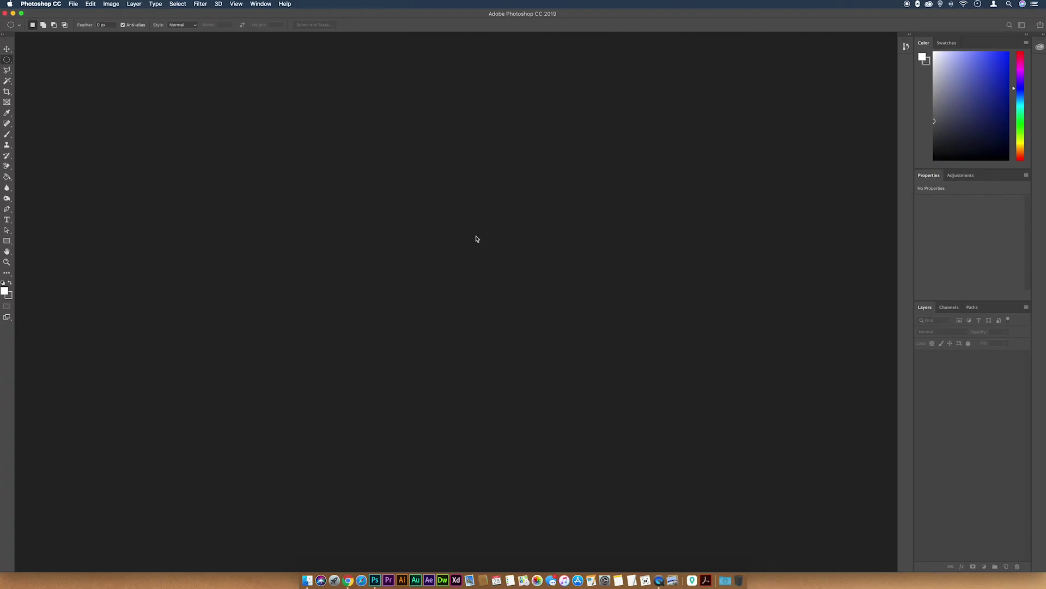
# Create a new 500 × 500 px document with a transparent background
pyautogui.press('super+n')
pyautogui.doubleClick(538, 182)
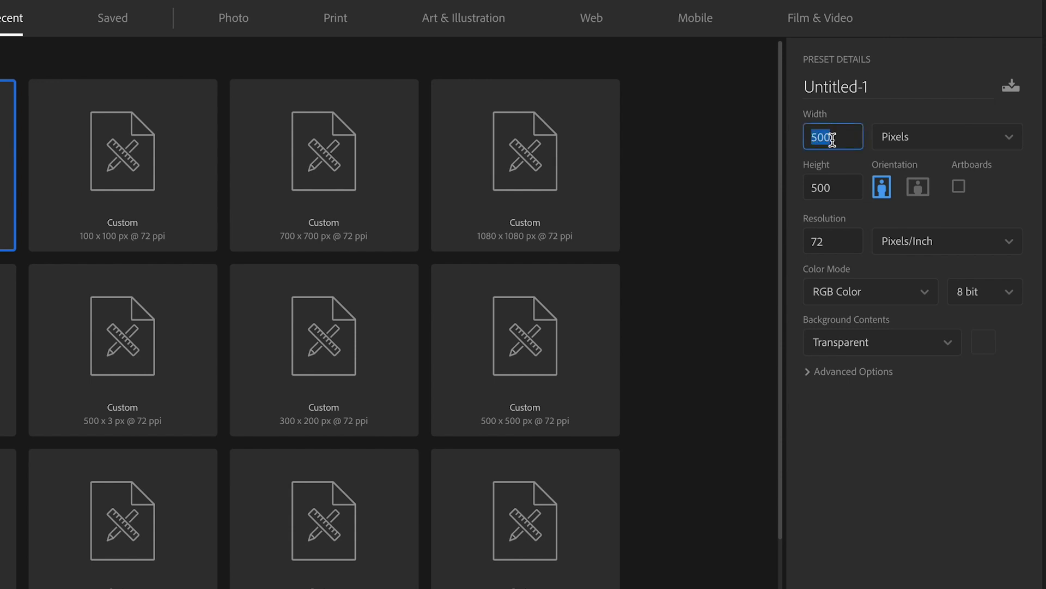
pyautogui.doubleClick(831, 187)
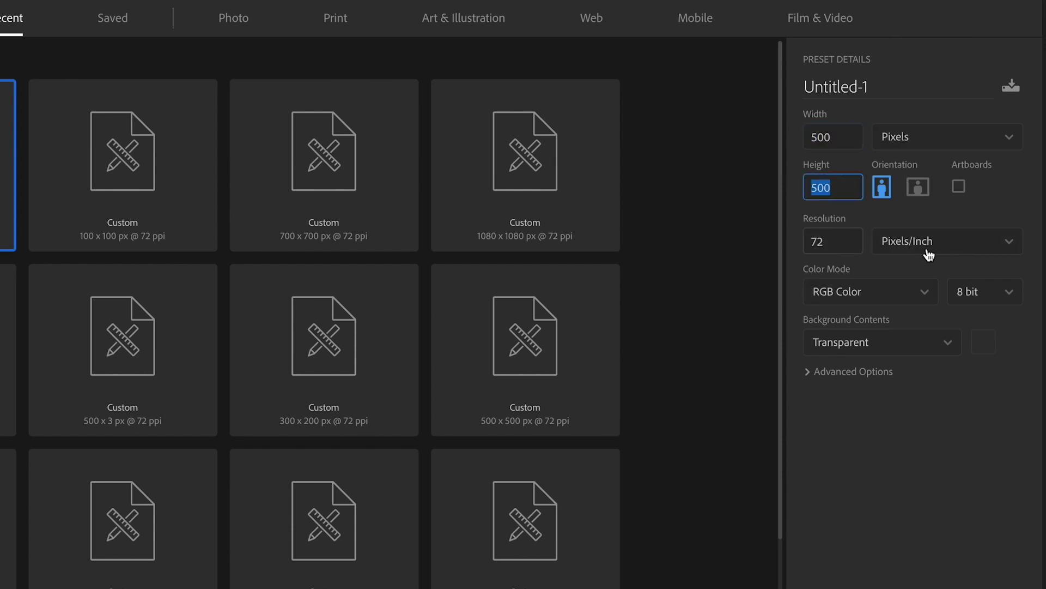
pyautogui.click(919, 341)
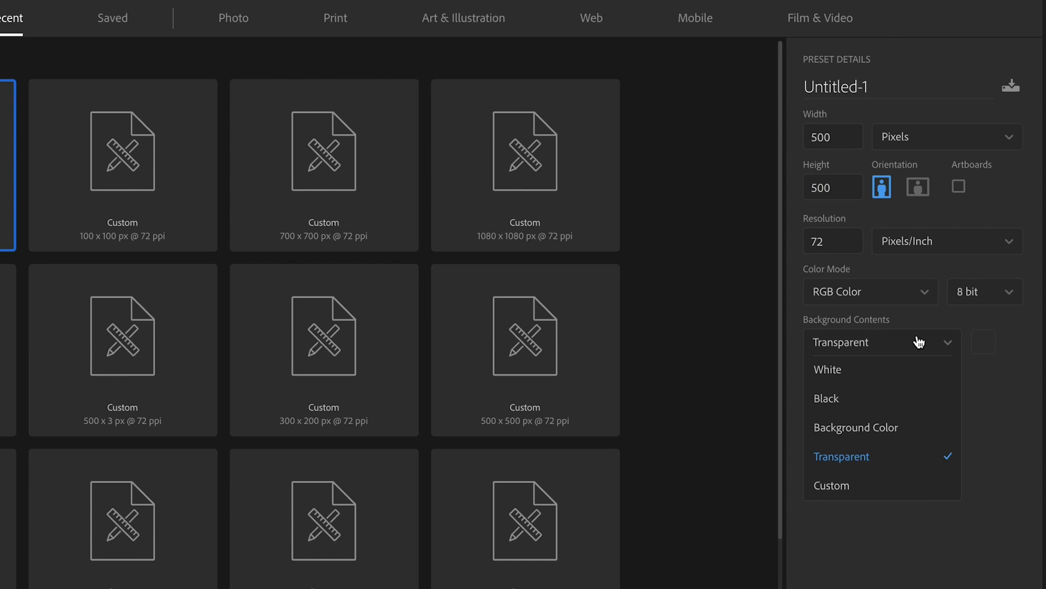
pyautogui.click(903, 458)
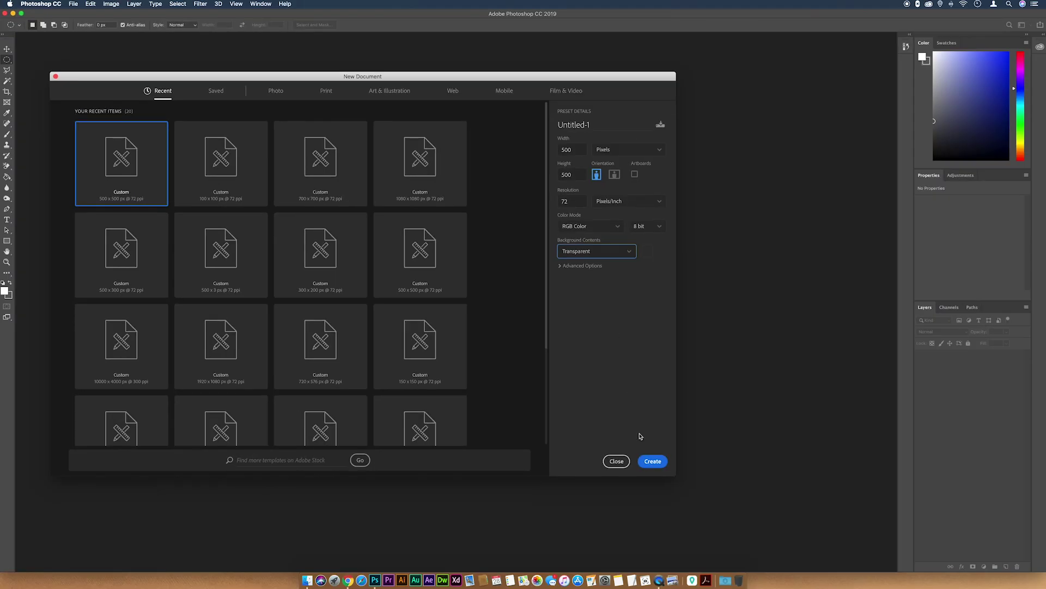
pyautogui.click(647, 464)
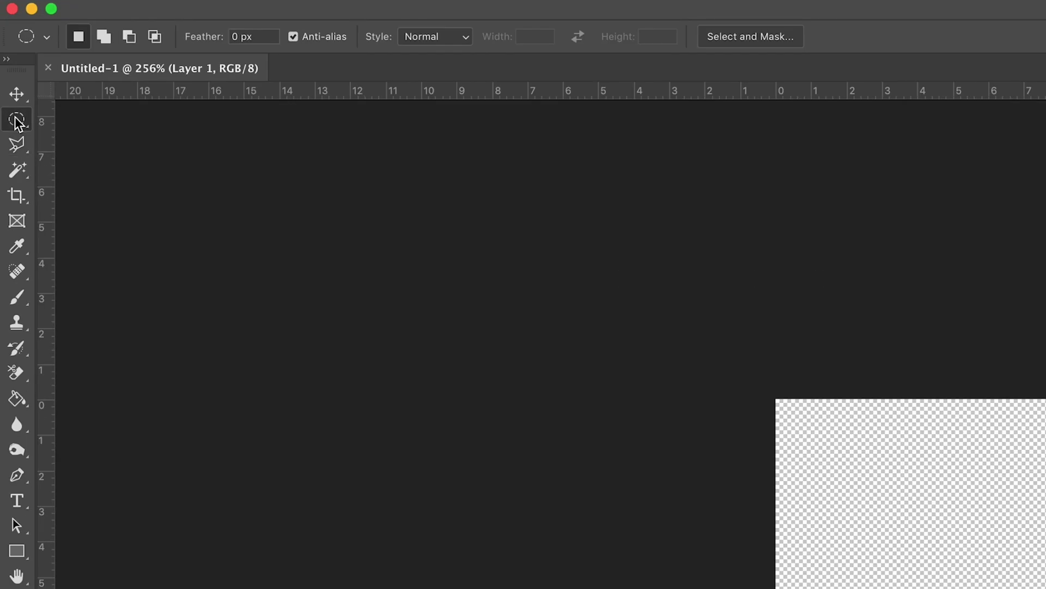
# Draw a circular selection on the canvas with the Elliptical Marquee Tool
pyautogui.click(7, 60)
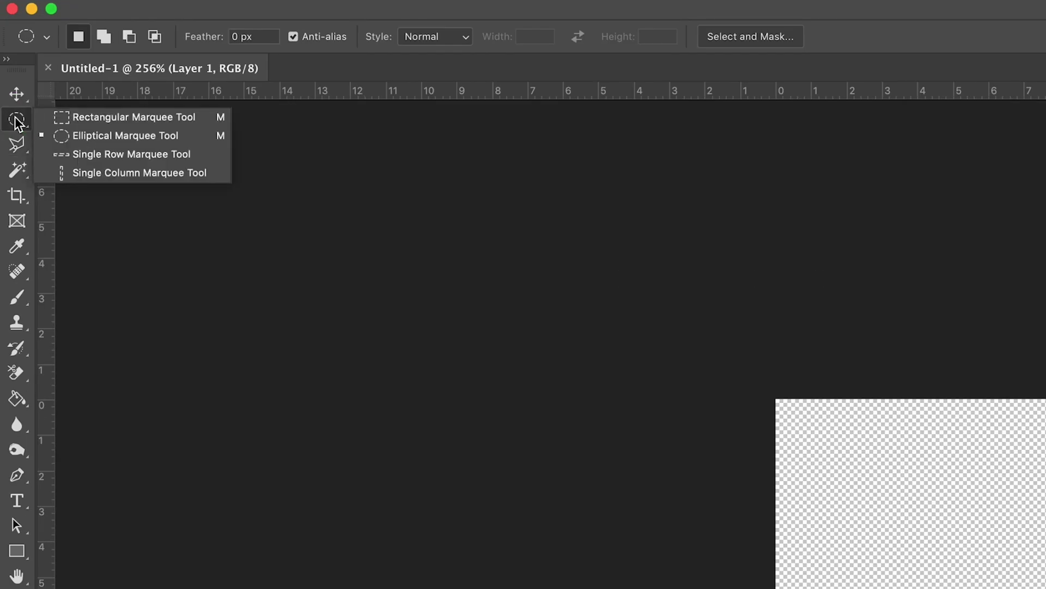
pyautogui.click(67, 136)
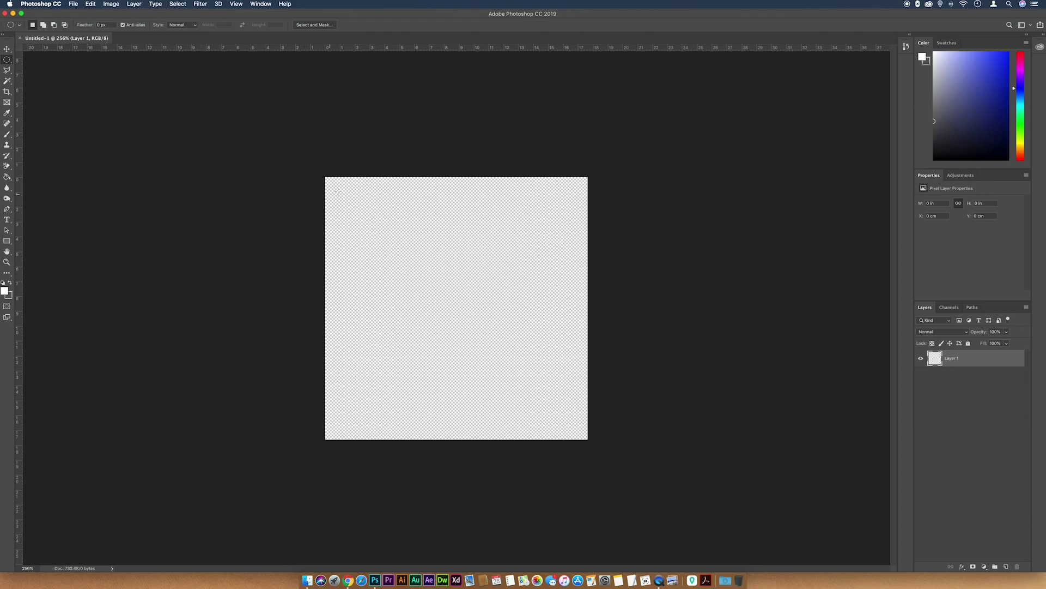
pyautogui.moveTo(339, 192); pyautogui.dragTo(623, 425)
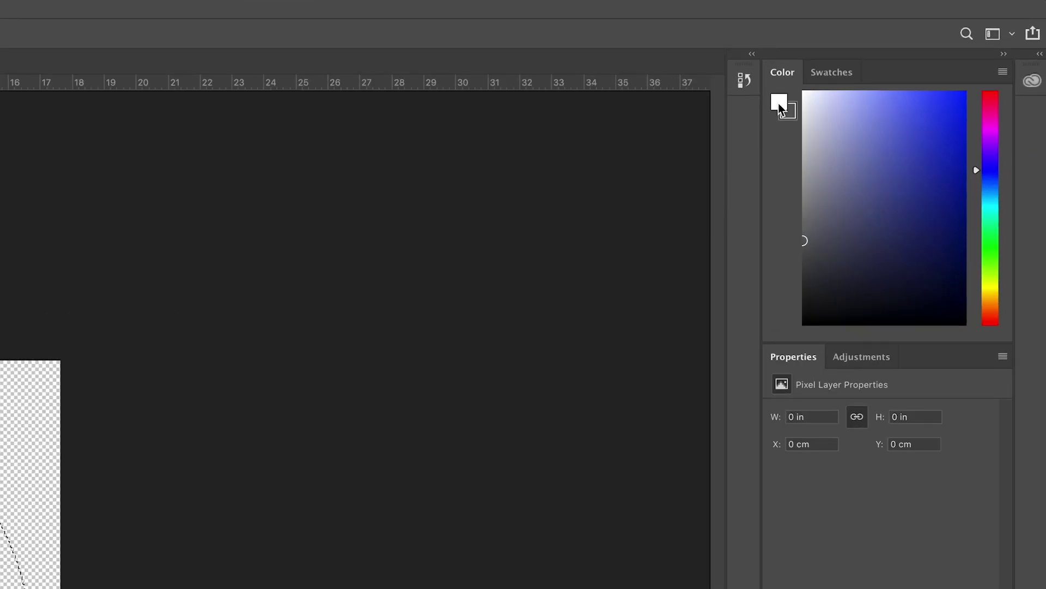
# Set the foreground colour to red and the background colour to blue
pyautogui.click(778, 103)
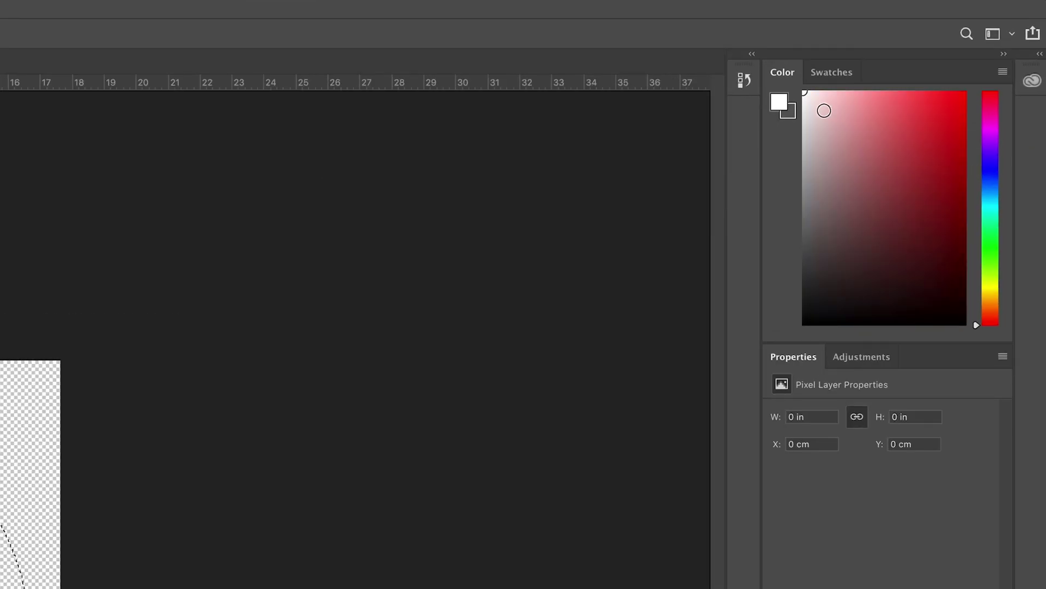
pyautogui.moveTo(829, 100); pyautogui.dragTo(964, 113)
pyautogui.click(794, 112)
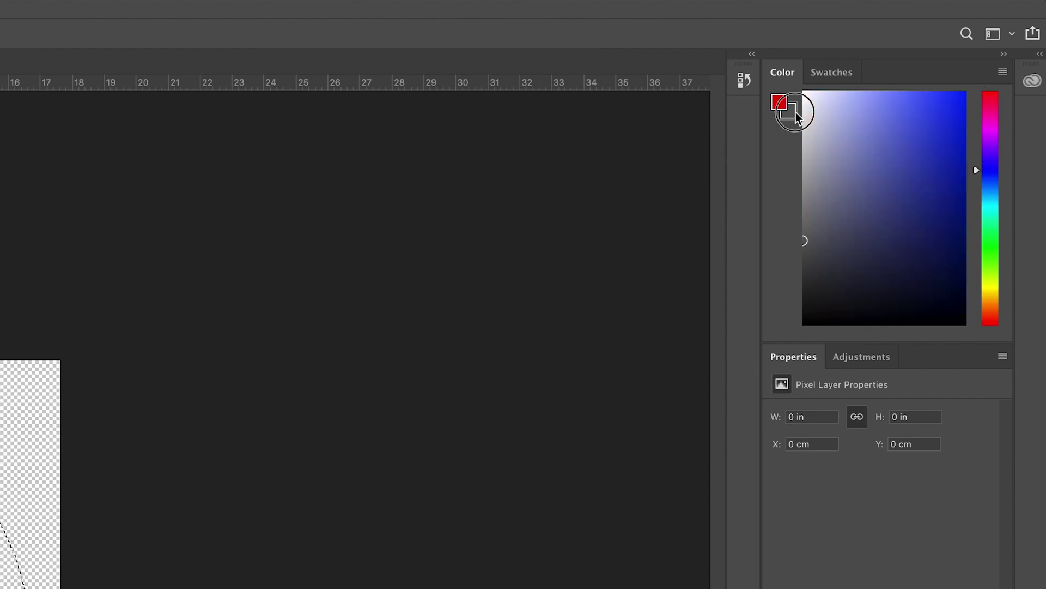
pyautogui.moveTo(848, 198); pyautogui.dragTo(966, 166)
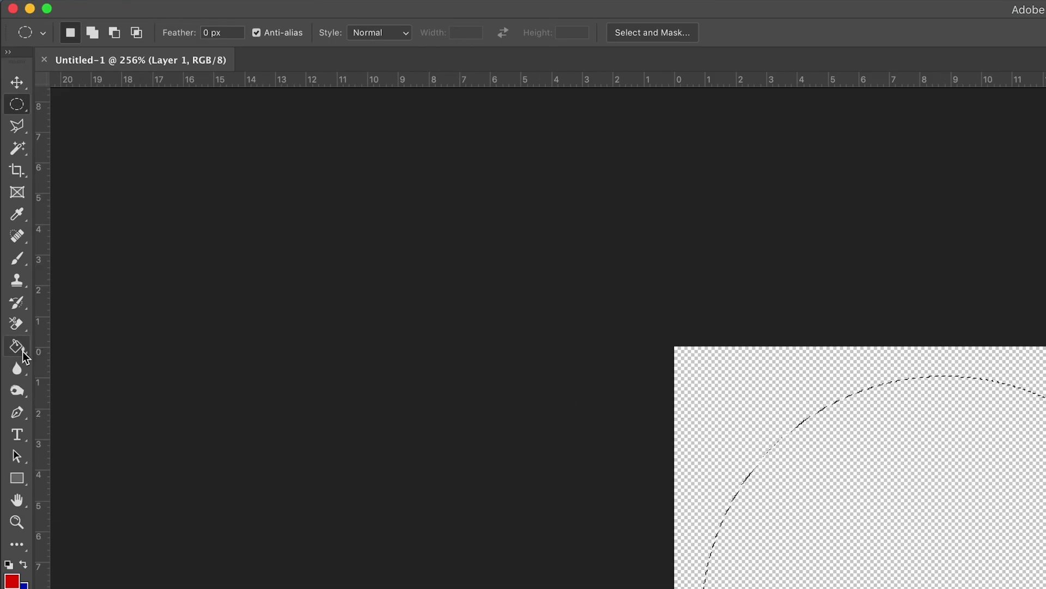
# Set up the Gradient Tool with the foreground-to-background preset in Linear mode
pyautogui.moveTo(22, 354); pyautogui.dragTo(46, 354)
pyautogui.click(47, 346)
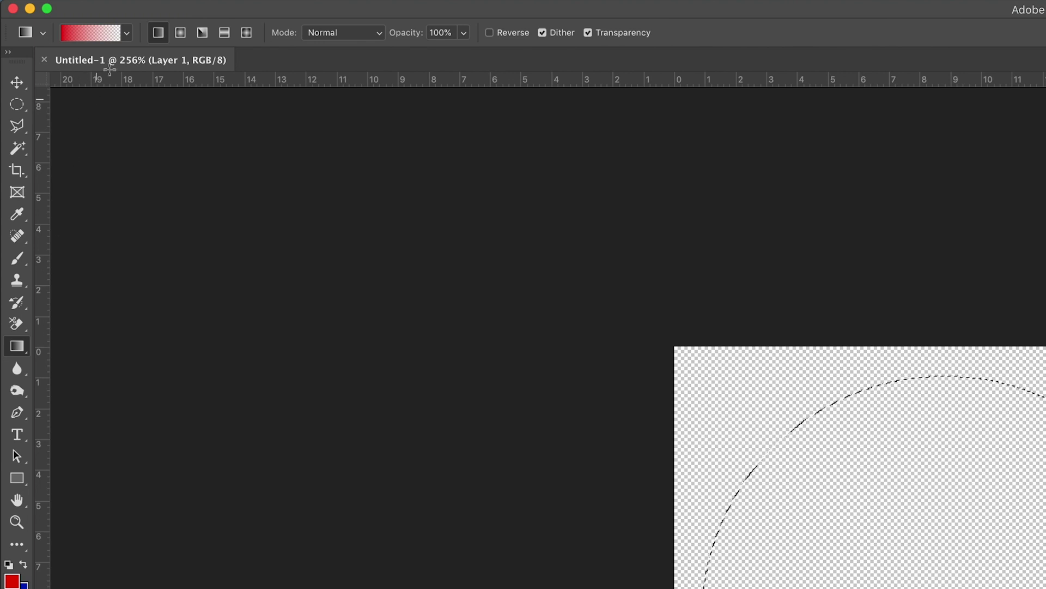
pyautogui.click(125, 34)
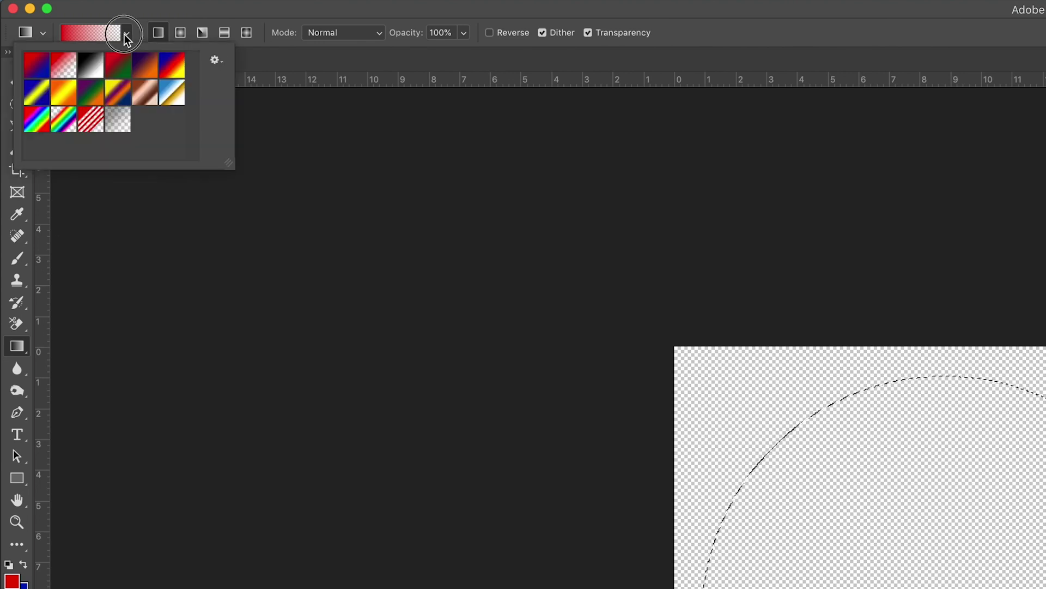
pyautogui.click(34, 76)
pyautogui.click(159, 34)
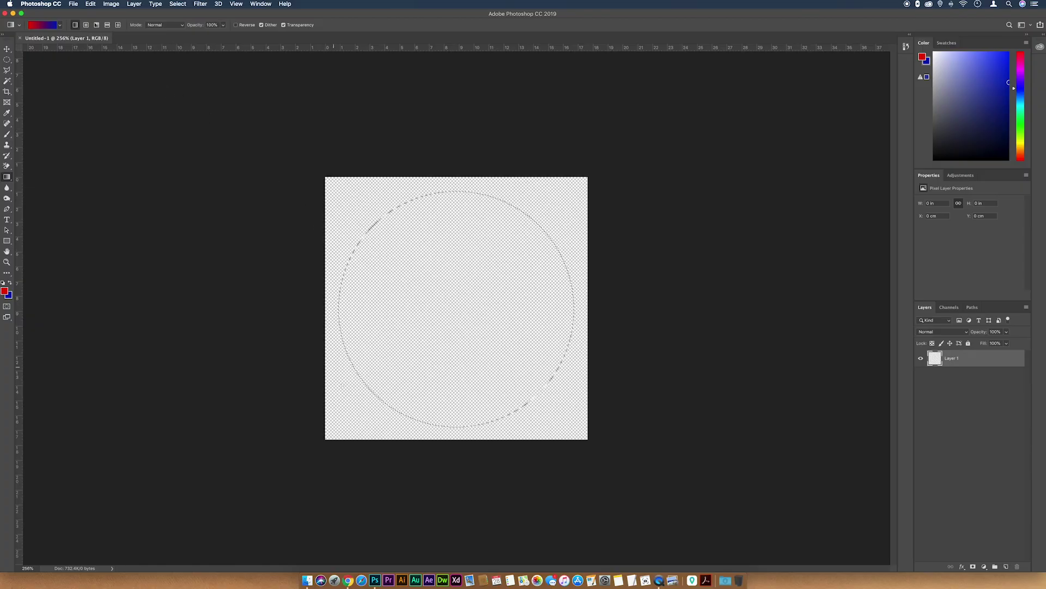
# Fill the circle with a diagonal gradient, red lower-left to blue upper-right
pyautogui.moveTo(345, 411); pyautogui.dragTo(573, 202)
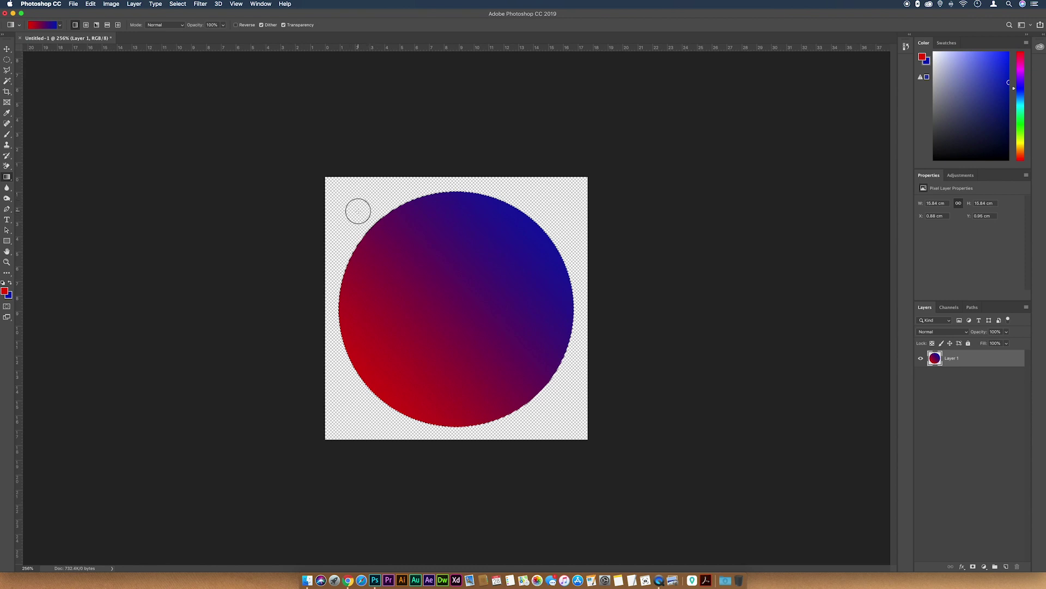
pyautogui.moveTo(358, 211); pyautogui.dragTo(560, 403)
pyautogui.moveTo(494, 364); pyautogui.dragTo(400, 326)
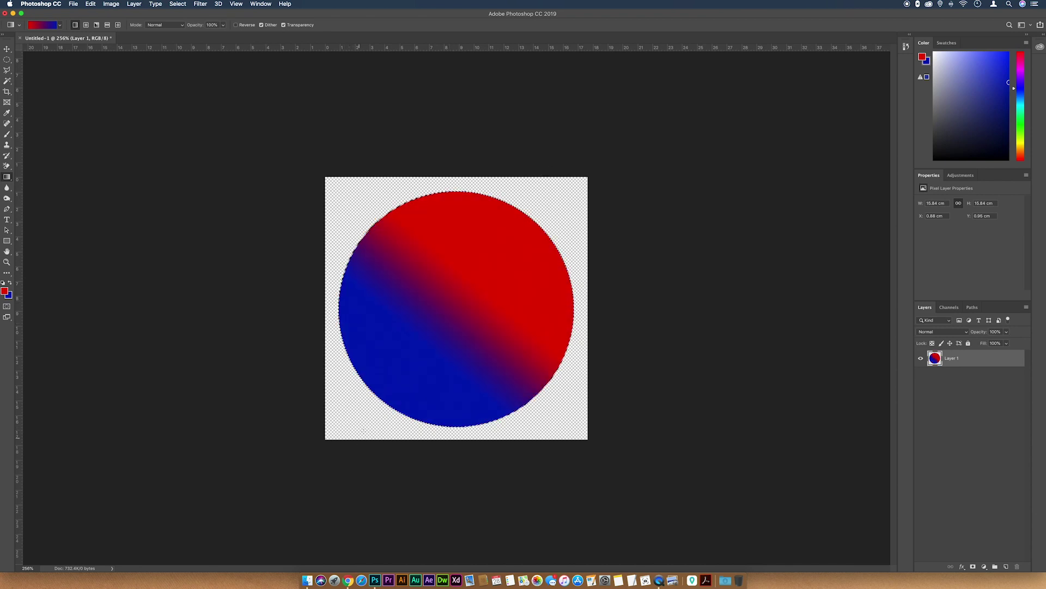
pyautogui.moveTo(340, 423); pyautogui.dragTo(552, 196)
# Deselect the circle and save a PNG copy named circle.png with default PNG options
pyautogui.press('super+shift+d')
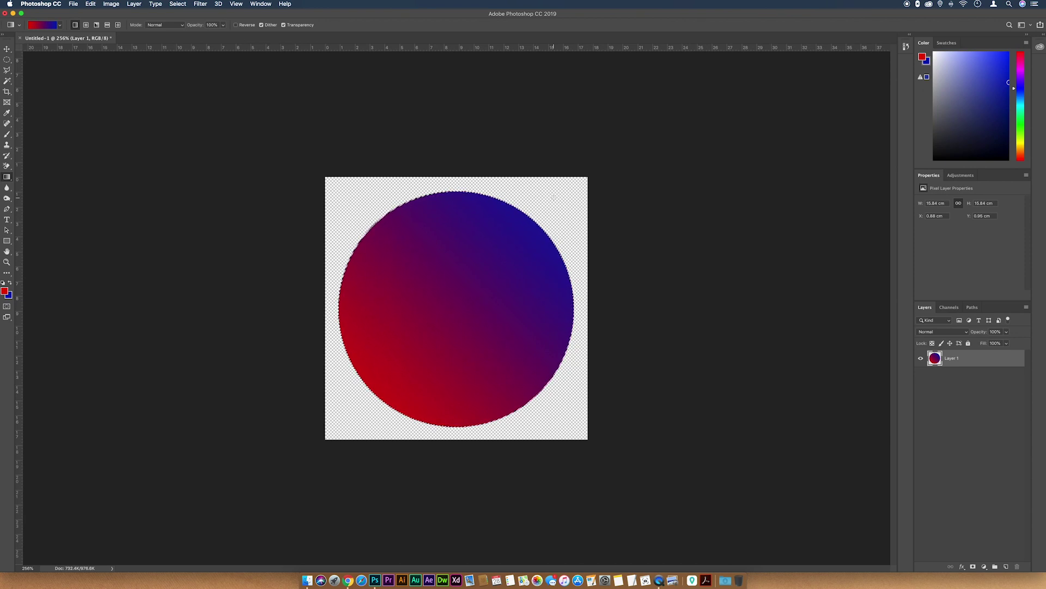
pyautogui.press('super+d')
pyautogui.press('super+s')
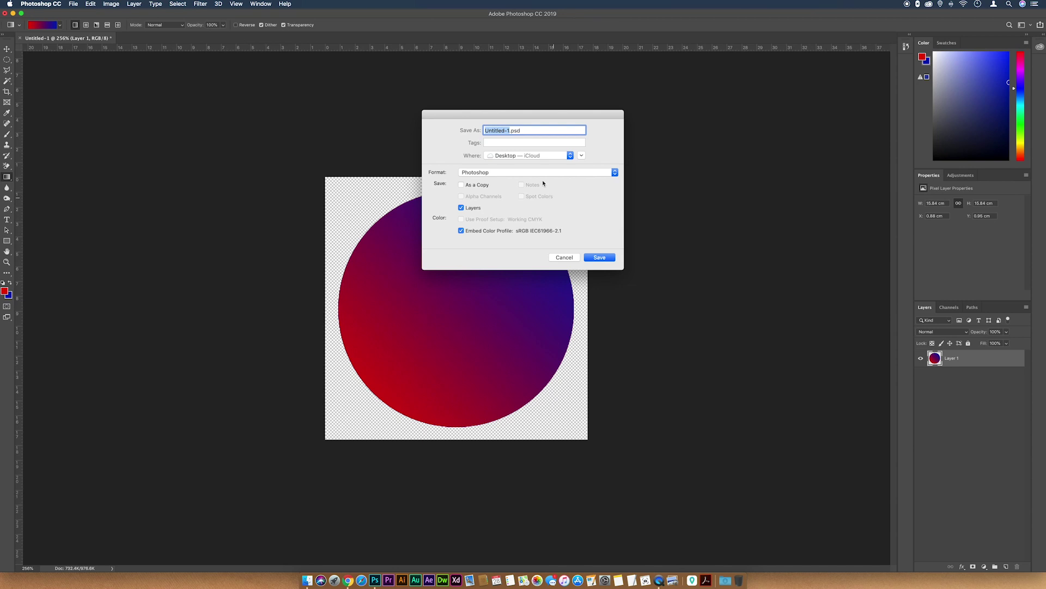
pyautogui.write('circ')
pyautogui.click(520, 177)
pyautogui.click(520, 174)
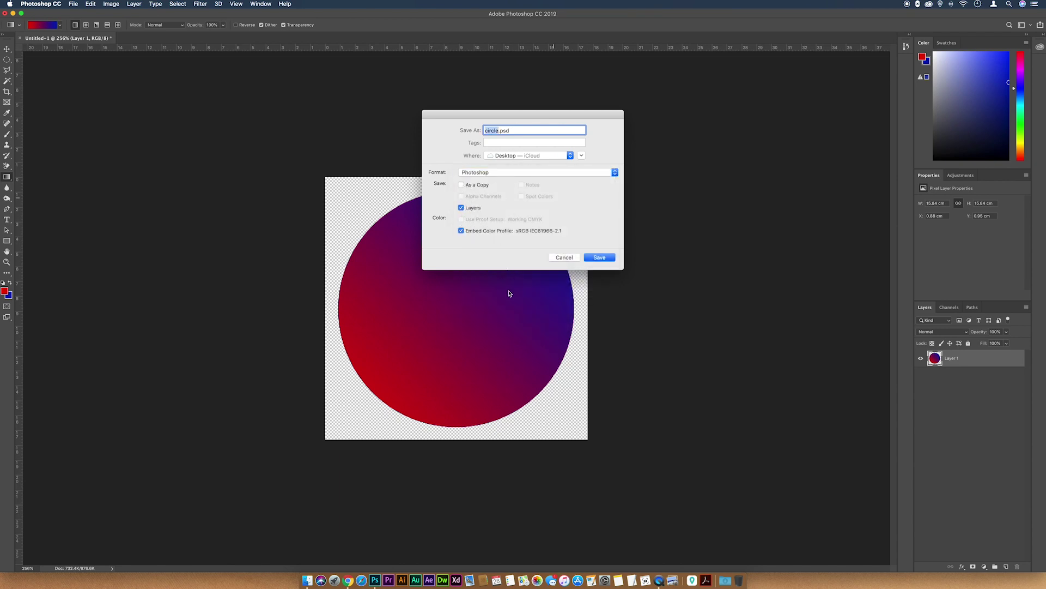
pyautogui.click(514, 176)
pyautogui.click(510, 281)
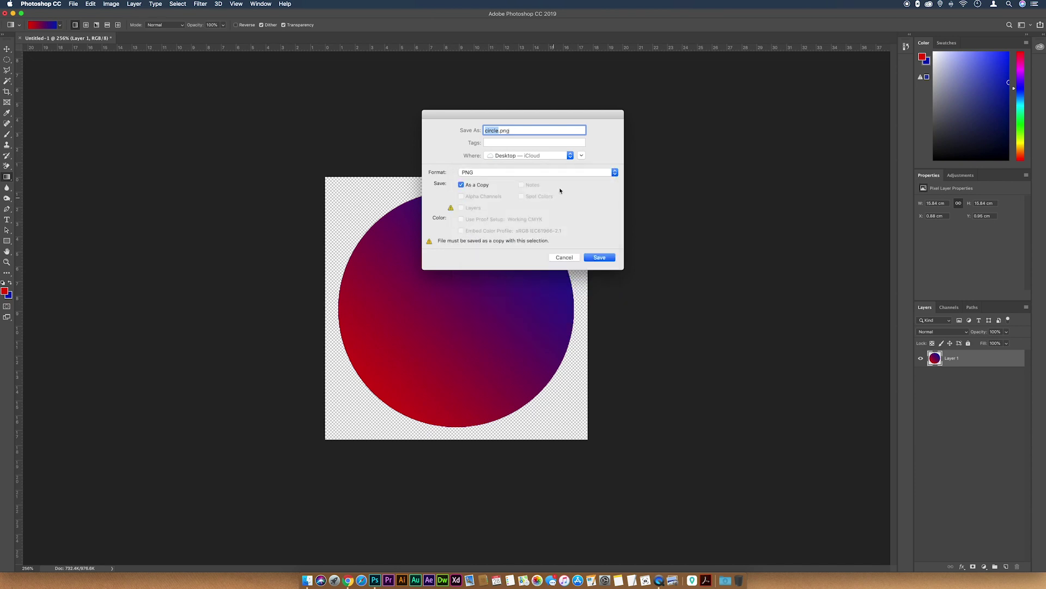
pyautogui.click(598, 260)
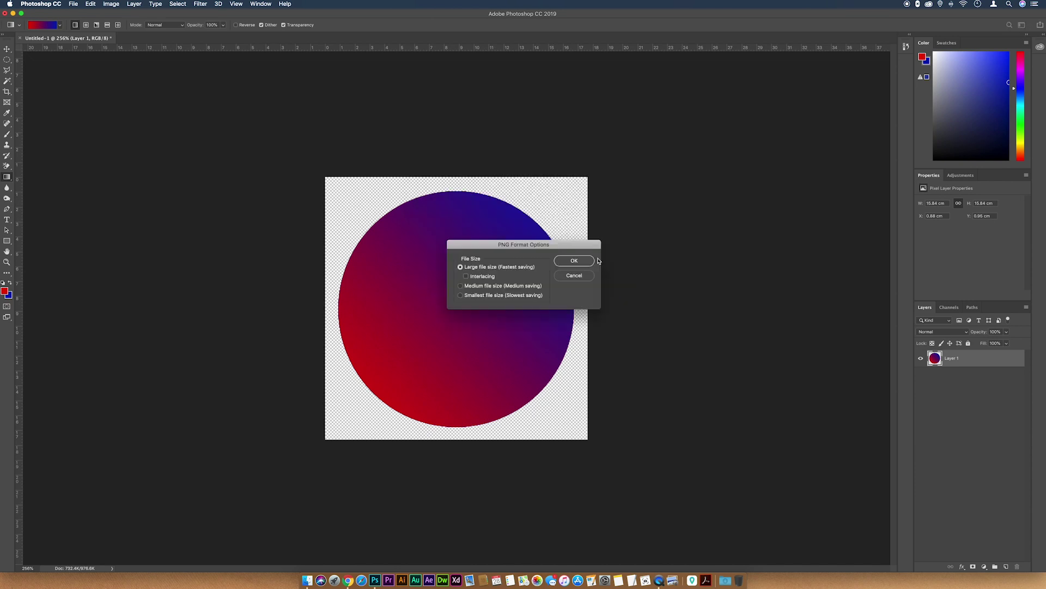
pyautogui.click(589, 261)
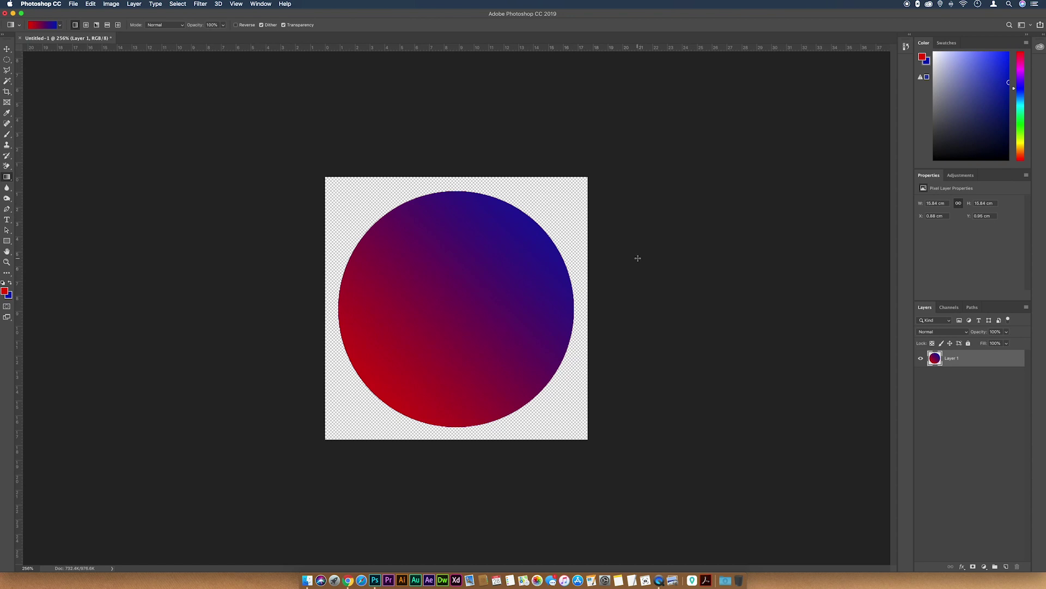
# Create a second blank transparent document
pyautogui.press('super+n')
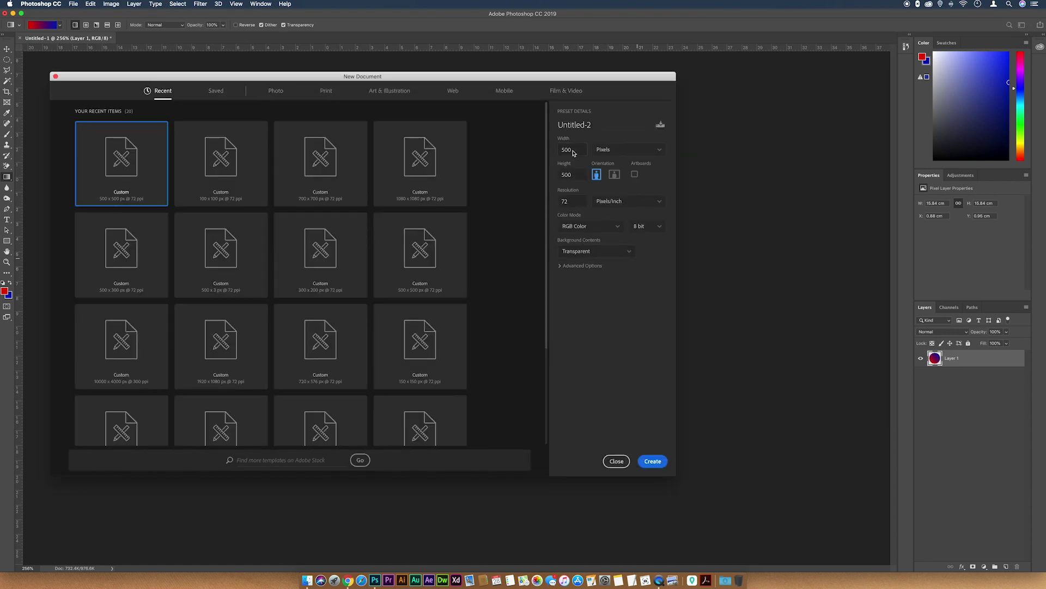
pyautogui.click(652, 462)
pyautogui.rightClick(6, 209)
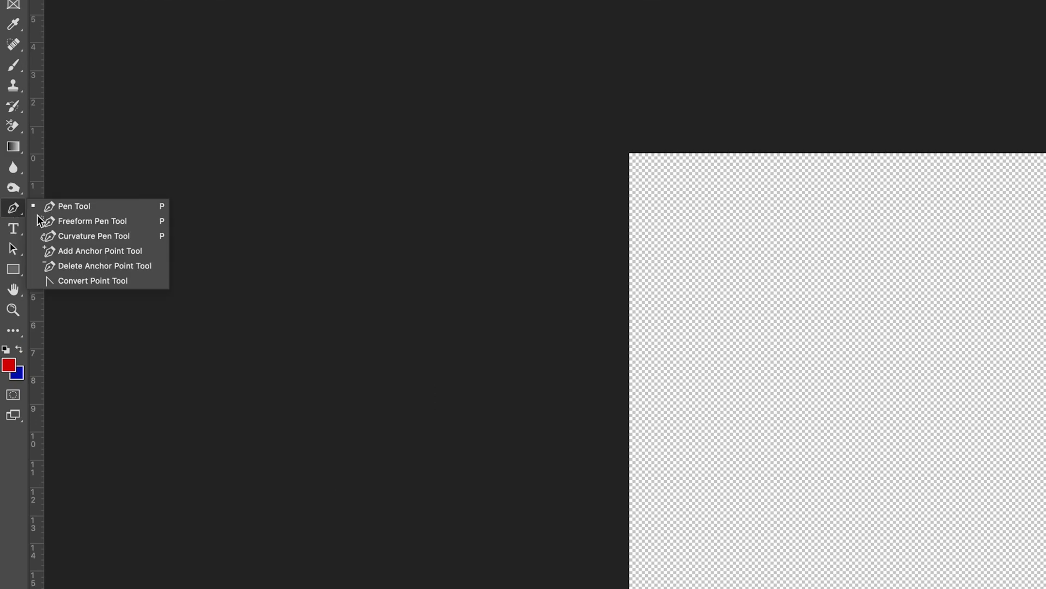
pyautogui.click(74, 210)
# Draw a closed, curvy blob outline with Pen Tool anchors around the canvas
pyautogui.click(720, 236)
pyautogui.click(683, 334)
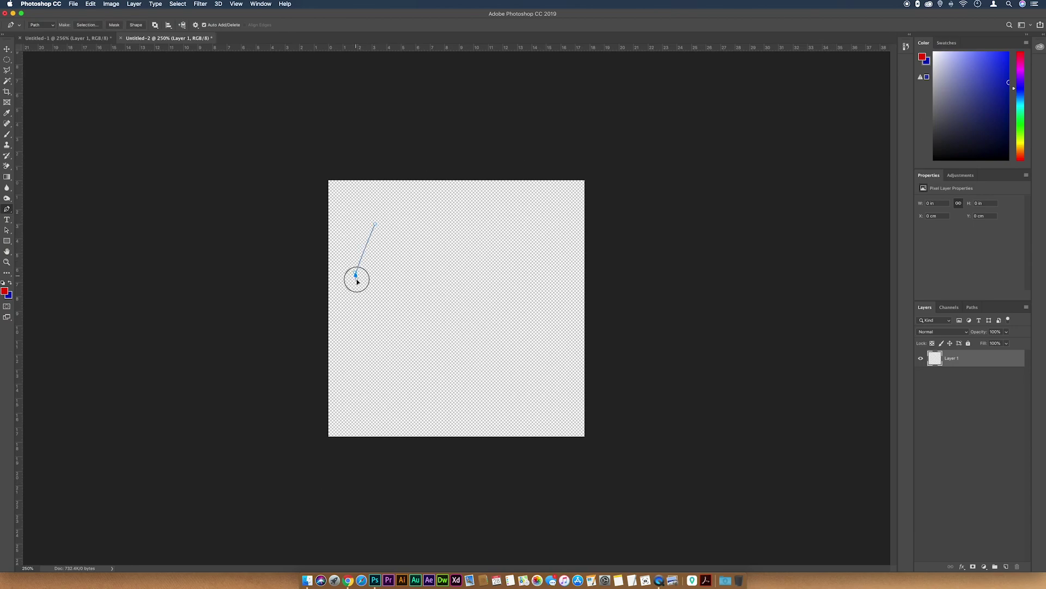
pyautogui.moveTo(357, 281); pyautogui.dragTo(492, 414)
pyautogui.click(386, 319)
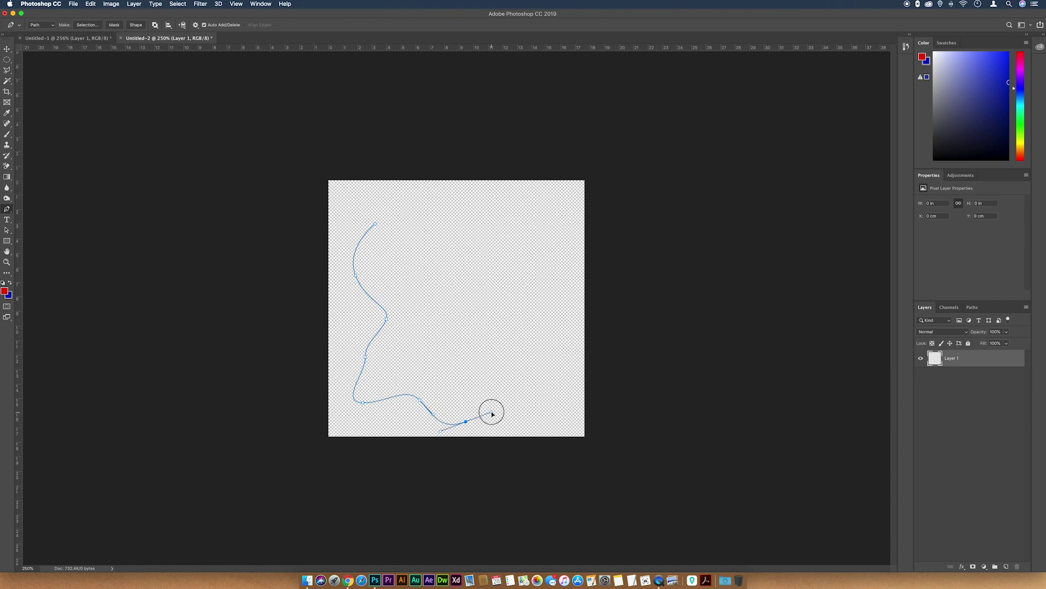
pyautogui.moveTo(518, 378); pyautogui.dragTo(532, 362)
pyautogui.moveTo(538, 296); pyautogui.dragTo(557, 249)
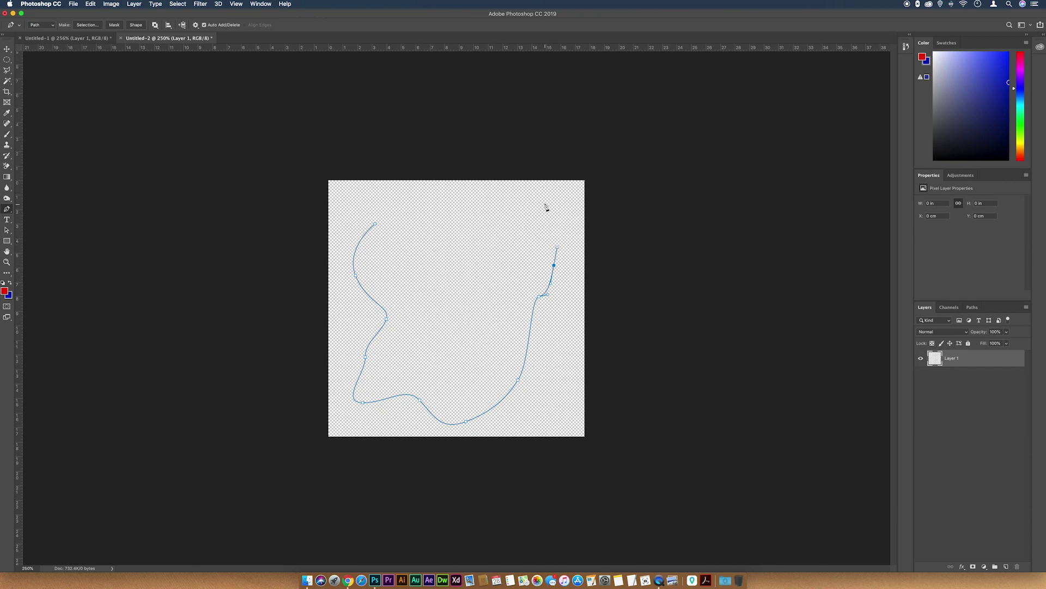
pyautogui.moveTo(543, 205); pyautogui.dragTo(496, 212)
pyautogui.moveTo(467, 245); pyautogui.dragTo(387, 221)
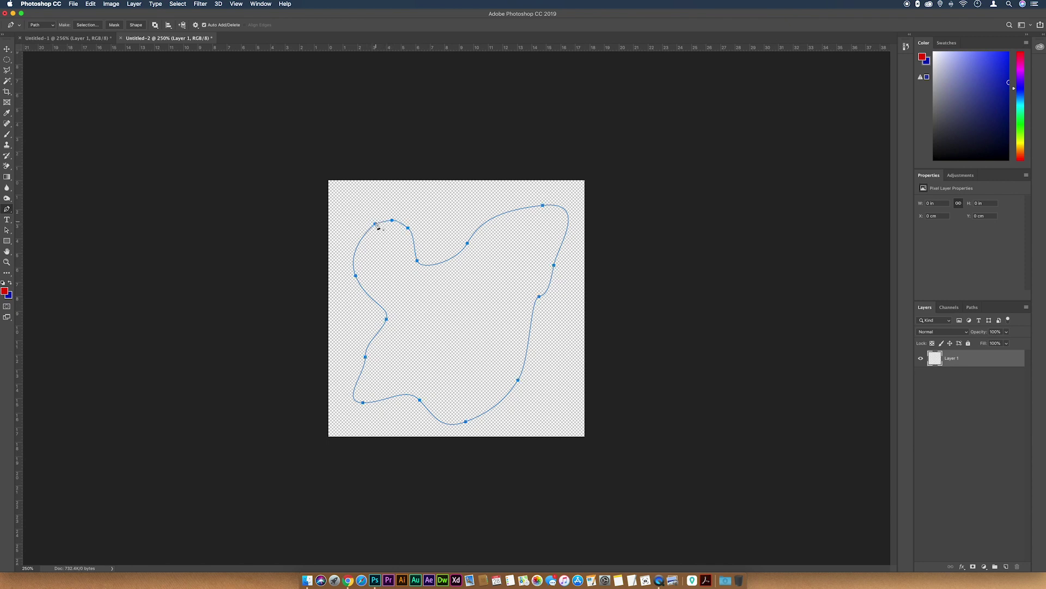
# Turn the blob path into an unfeathered selection and fill it with a diagonal red-to-blue gradient
pyautogui.rightClick(376, 225)
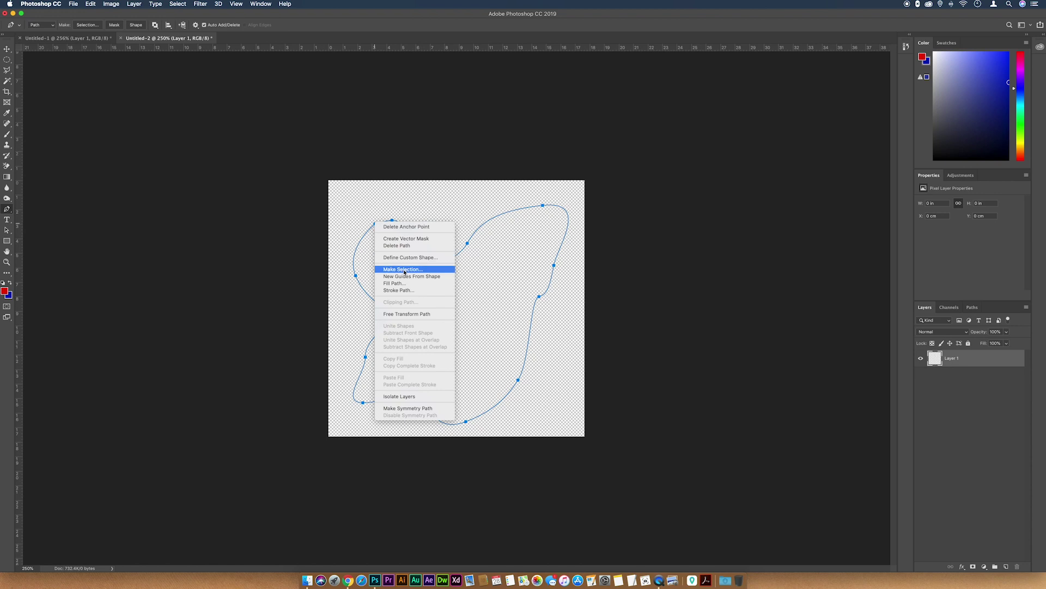
pyautogui.click(404, 270)
pyautogui.click(568, 242)
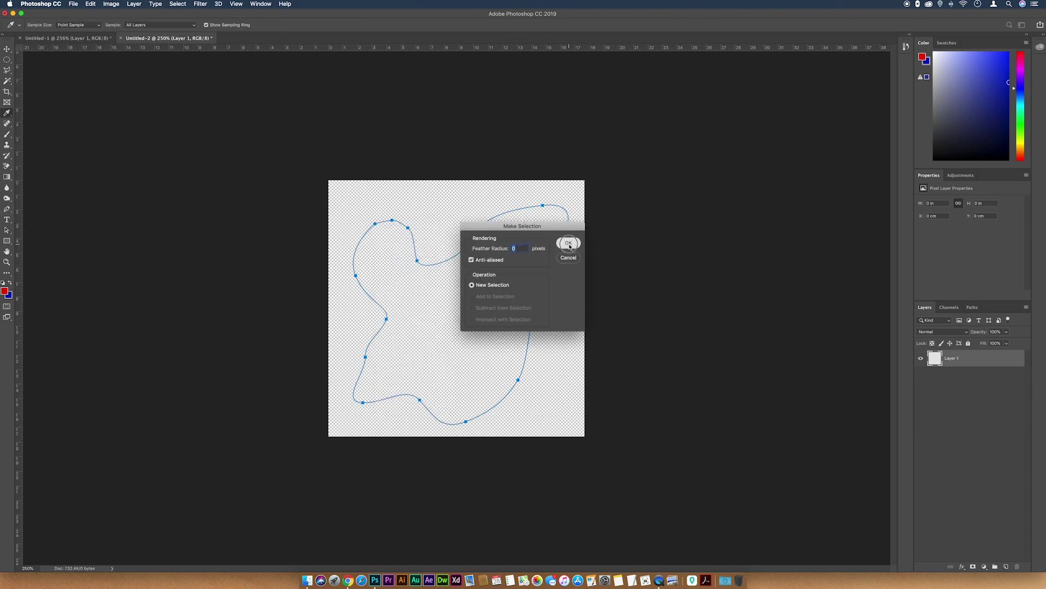
pyautogui.click(7, 177)
pyautogui.moveTo(327, 190); pyautogui.dragTo(600, 429)
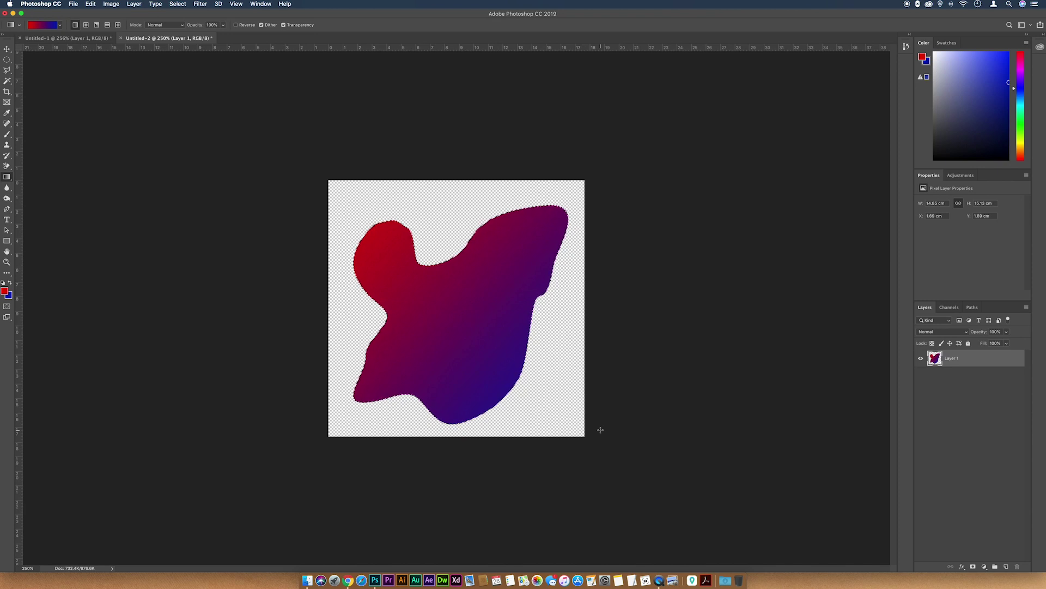
# Save the gradient blob as a PNG named blob.png
pyautogui.press('super+s')
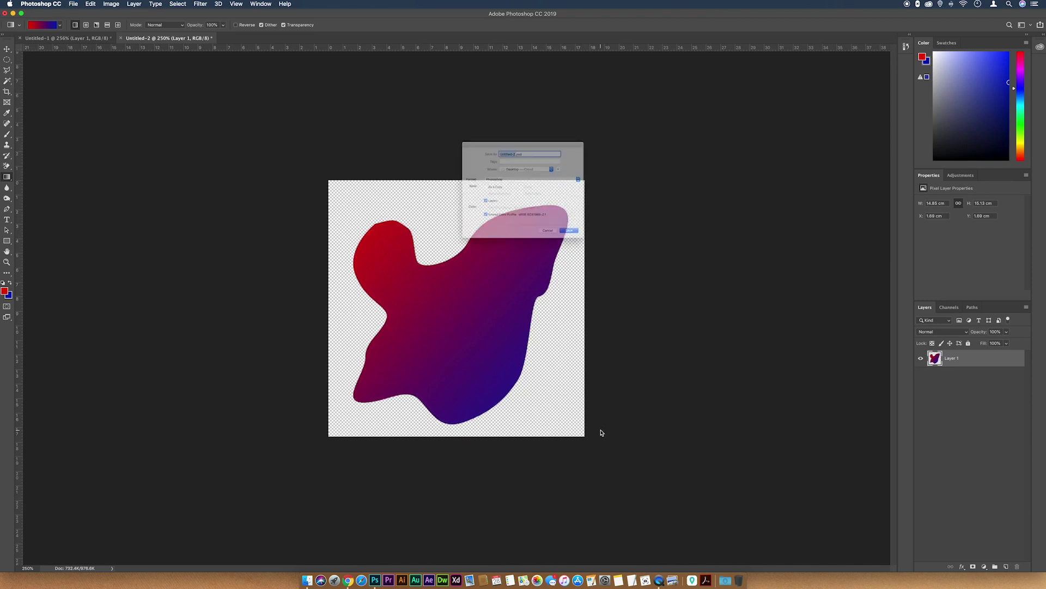
pyautogui.write('b')
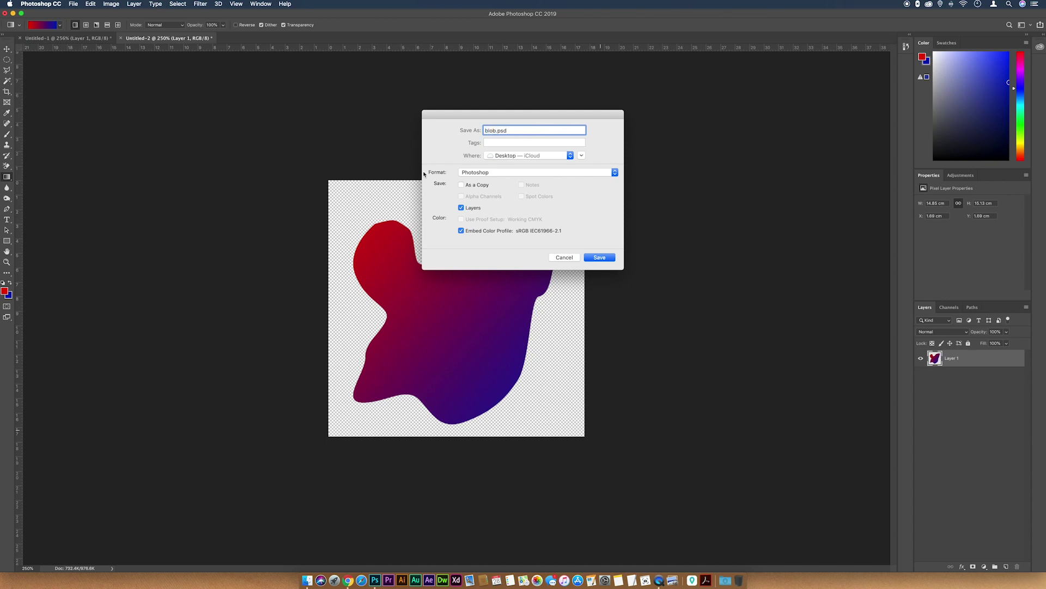
pyautogui.write('lob')
pyautogui.click(488, 172)
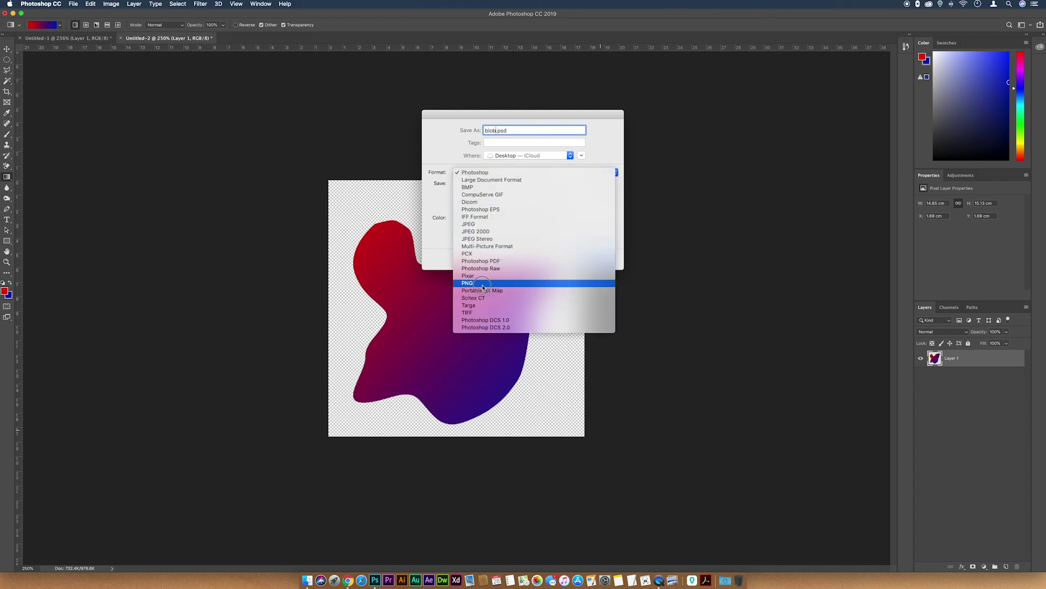
pyautogui.click(541, 283)
pyautogui.click(607, 258)
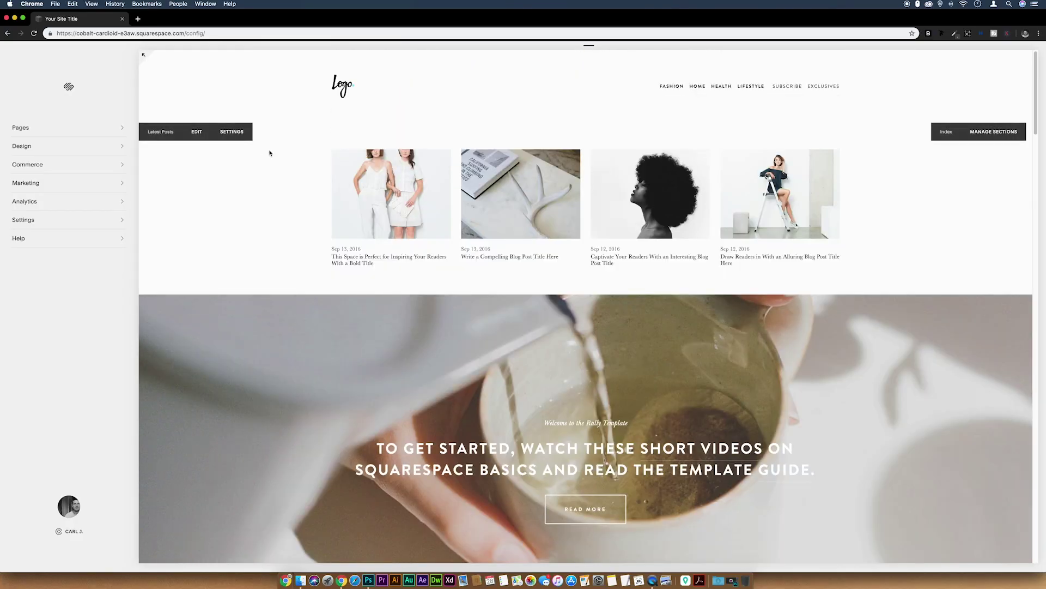
# Scroll through the Squarespace site editor in Chrome
pyautogui.scroll(-10, 270, 153)
pyautogui.scroll(2, 270, 154)
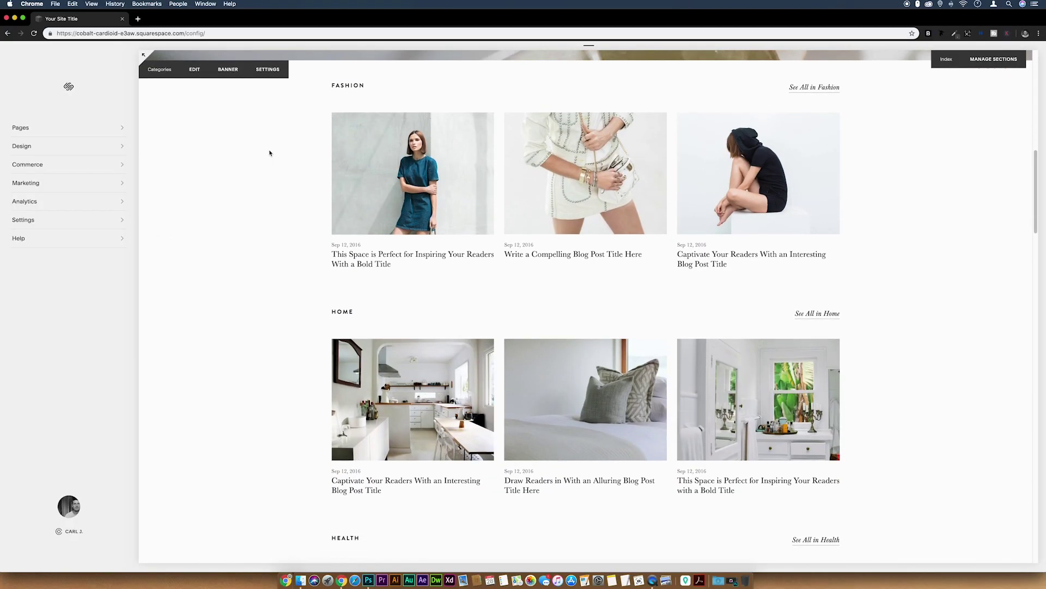
pyautogui.scroll(1, 269, 153)
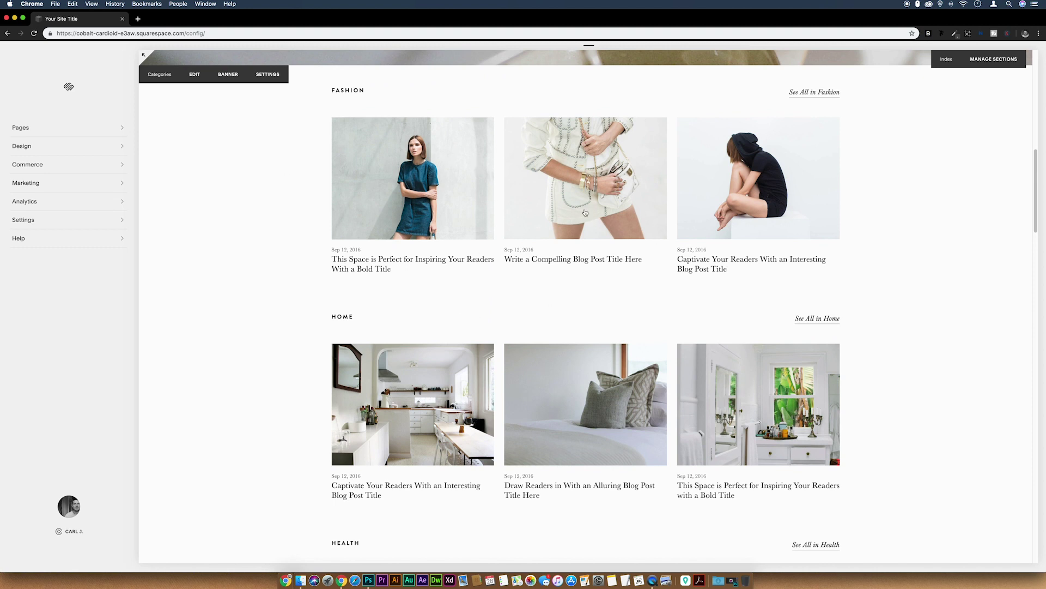
# Insert an Image block above Fashion and upload circle.png into it
pyautogui.click(203, 81)
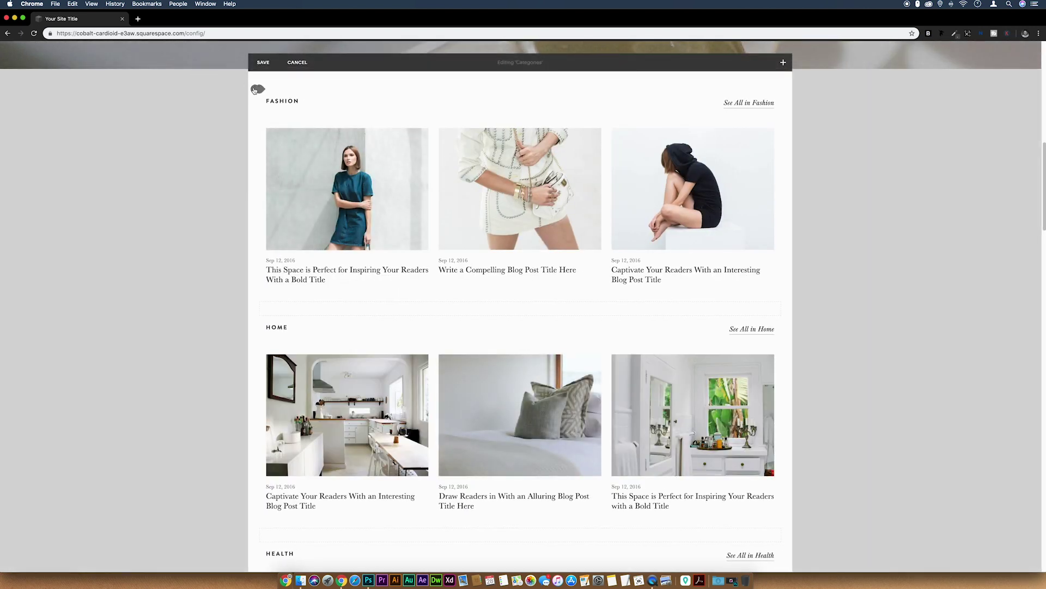
pyautogui.click(255, 89)
pyautogui.click(376, 88)
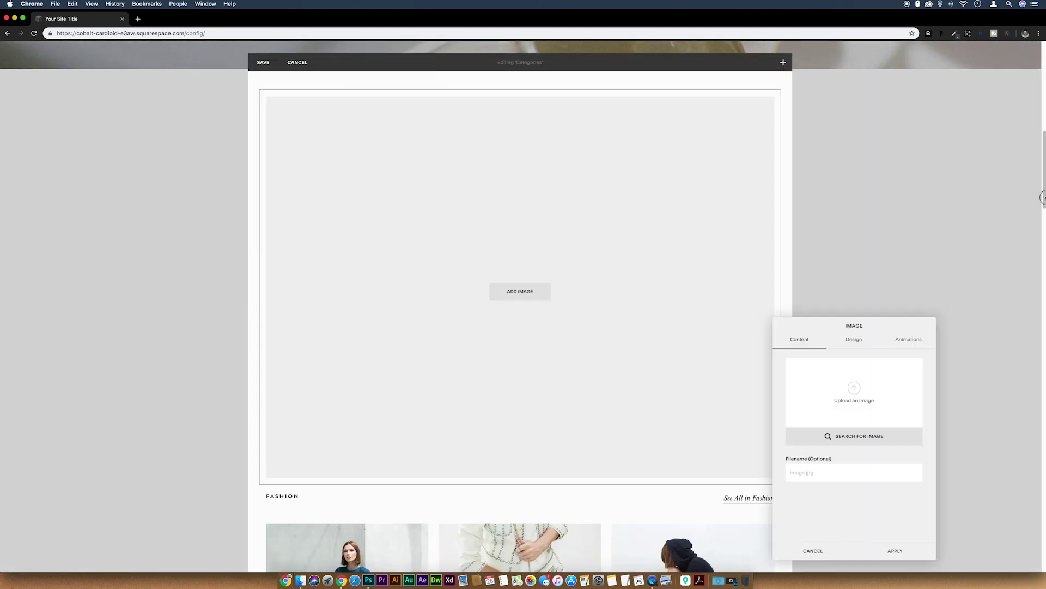
pyautogui.moveTo(1043, 199); pyautogui.dragTo(983, 198)
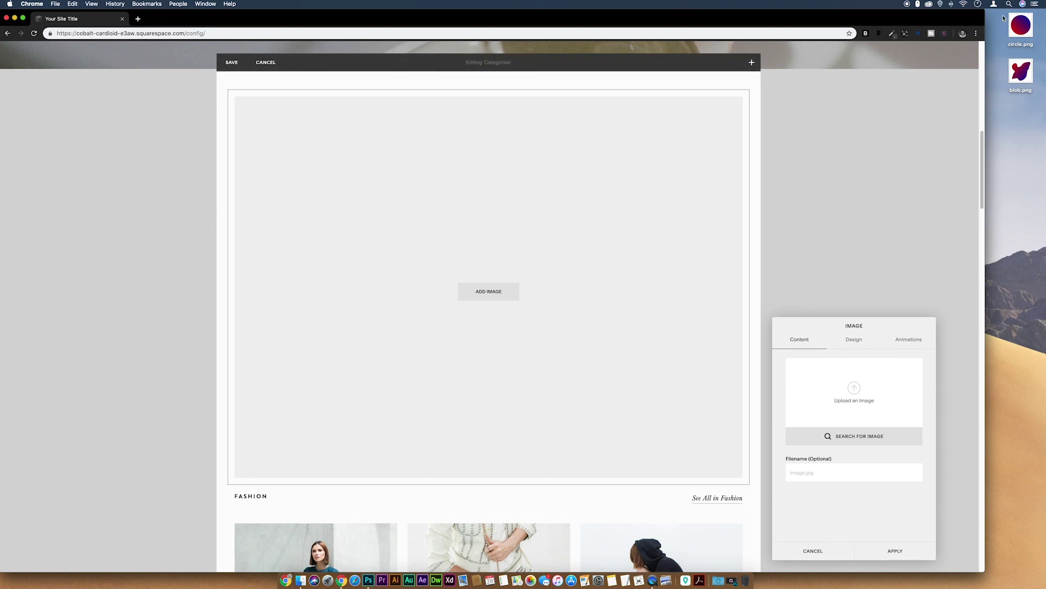
pyautogui.moveTo(1020, 26); pyautogui.dragTo(854, 390)
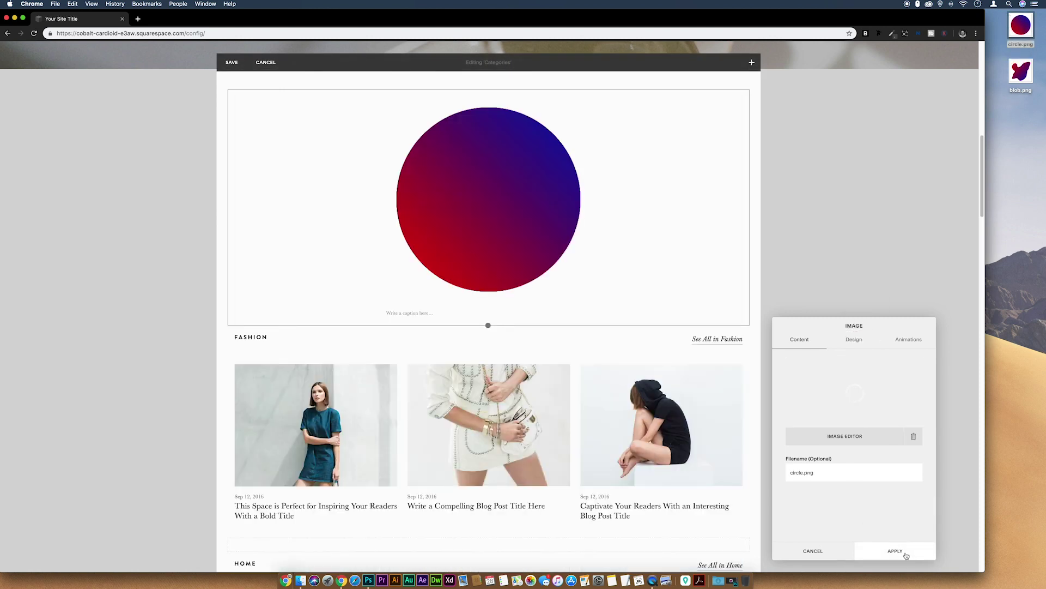
pyautogui.click(907, 555)
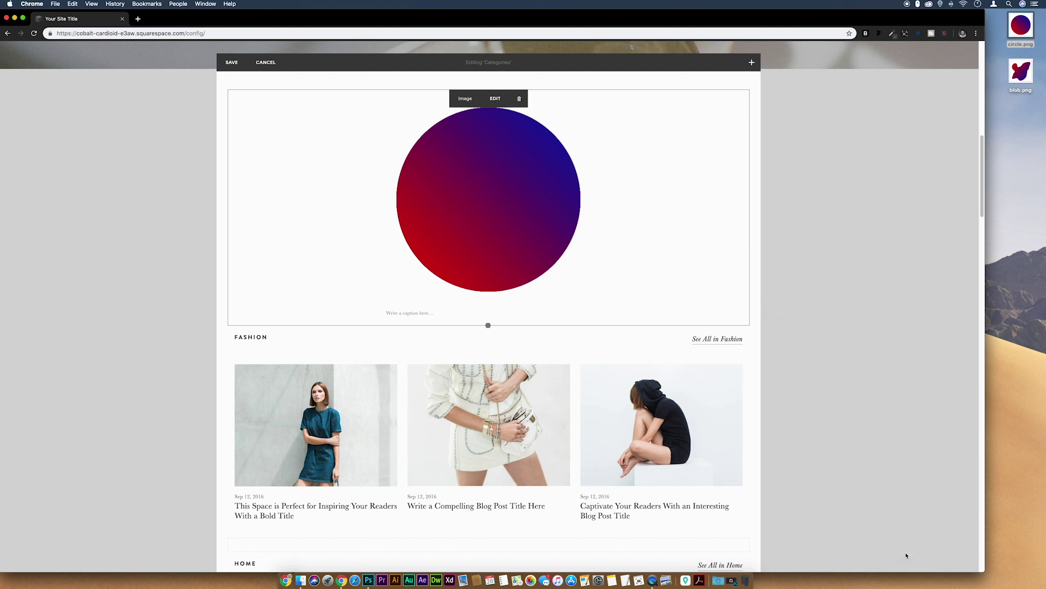
# Add a second Image block with blob.png beside the circle and save the page
pyautogui.click(226, 326)
pyautogui.click(345, 256)
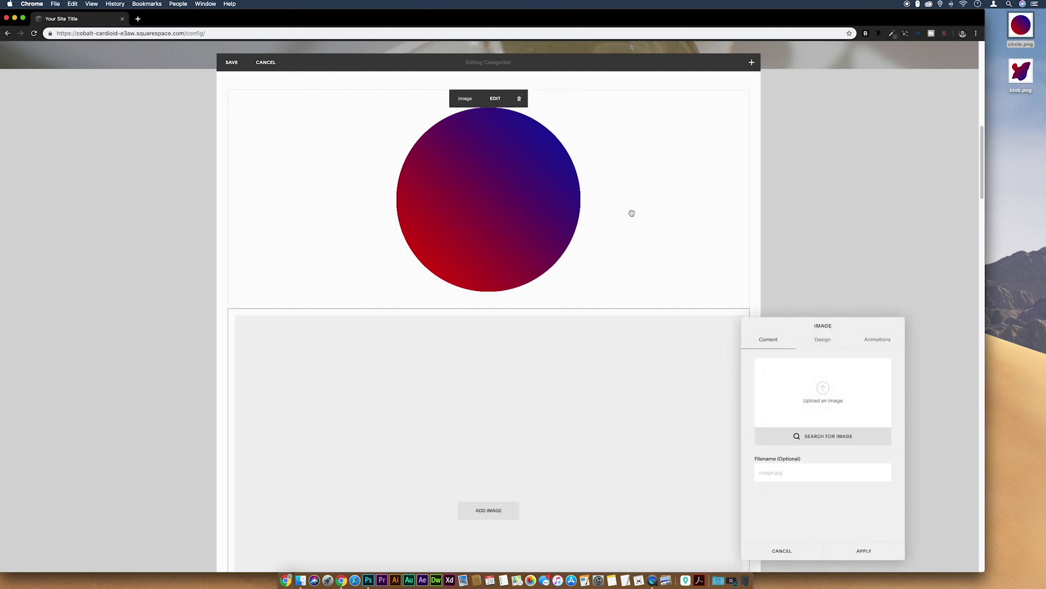
pyautogui.moveTo(1020, 71); pyautogui.dragTo(805, 368)
pyautogui.moveTo(511, 411); pyautogui.dragTo(655, 254)
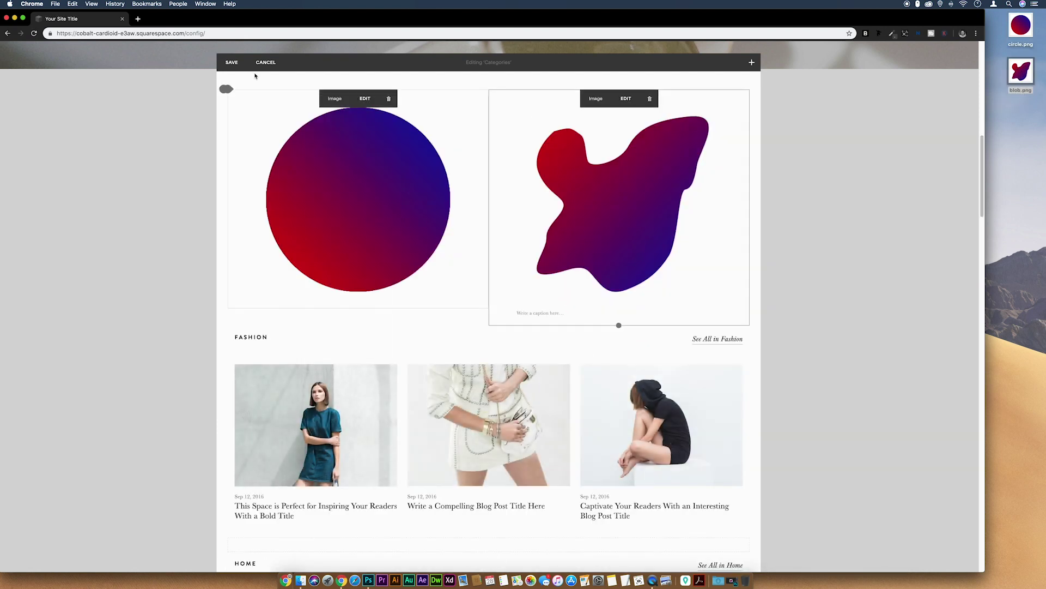
pyautogui.click(232, 64)
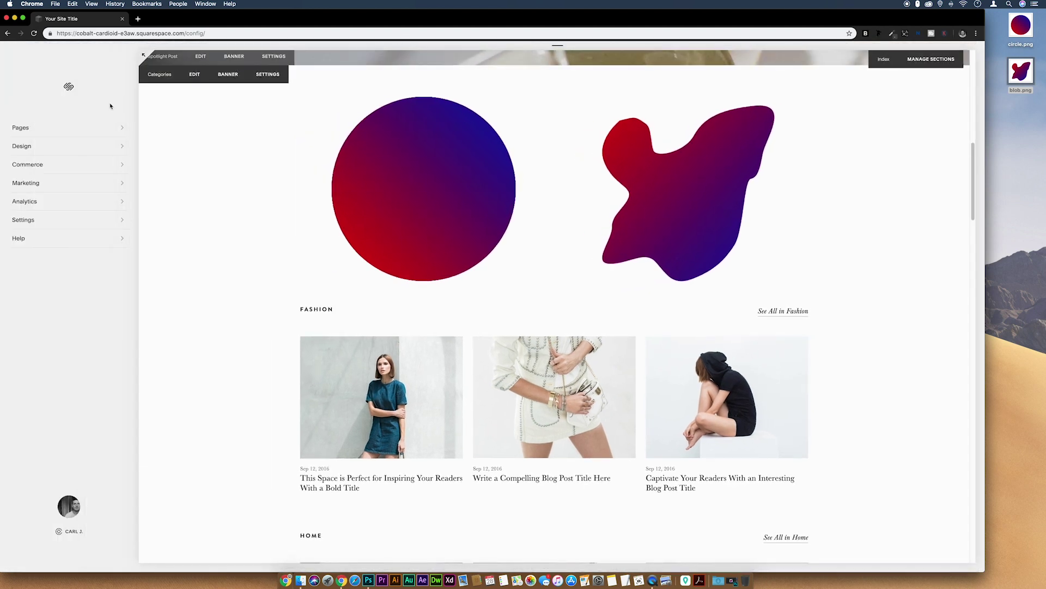
# Open Design > Custom CSS, display block IDs on the page, and copy the circle block's ID
pyautogui.click(46, 146)
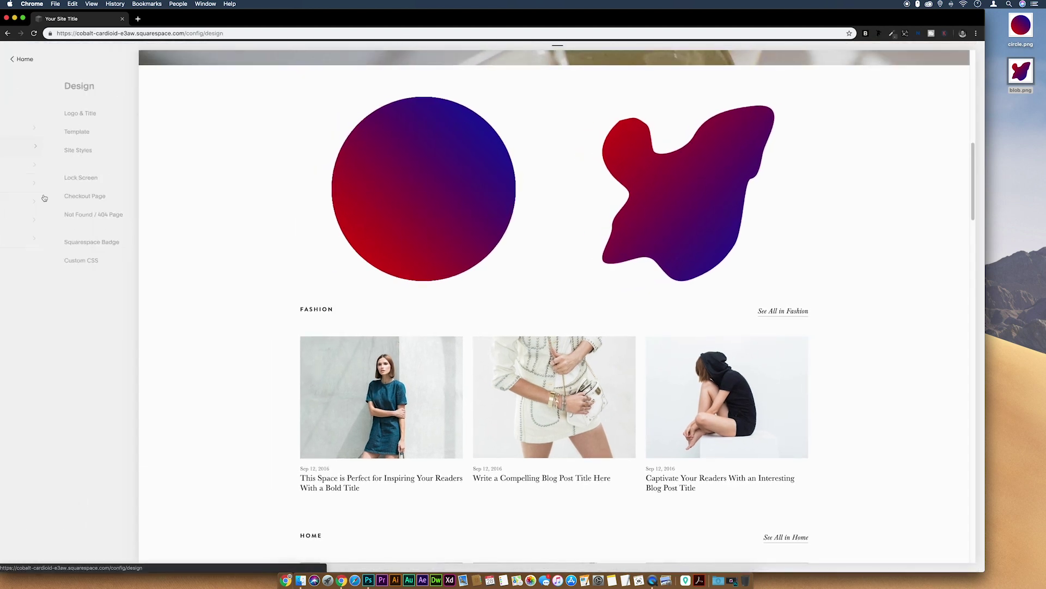
pyautogui.click(50, 265)
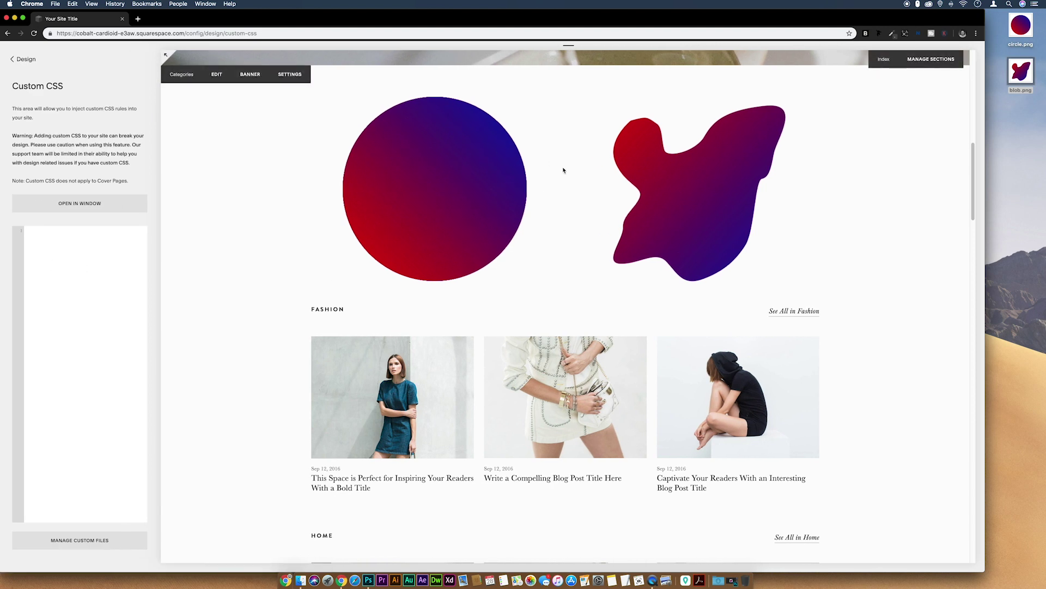
pyautogui.click(865, 35)
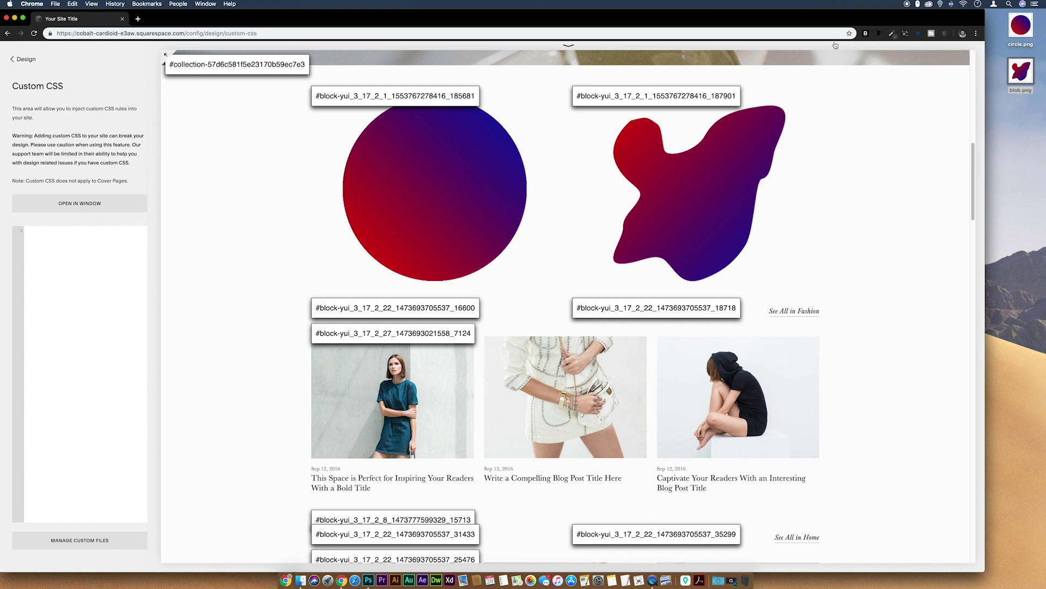
pyautogui.click(424, 97)
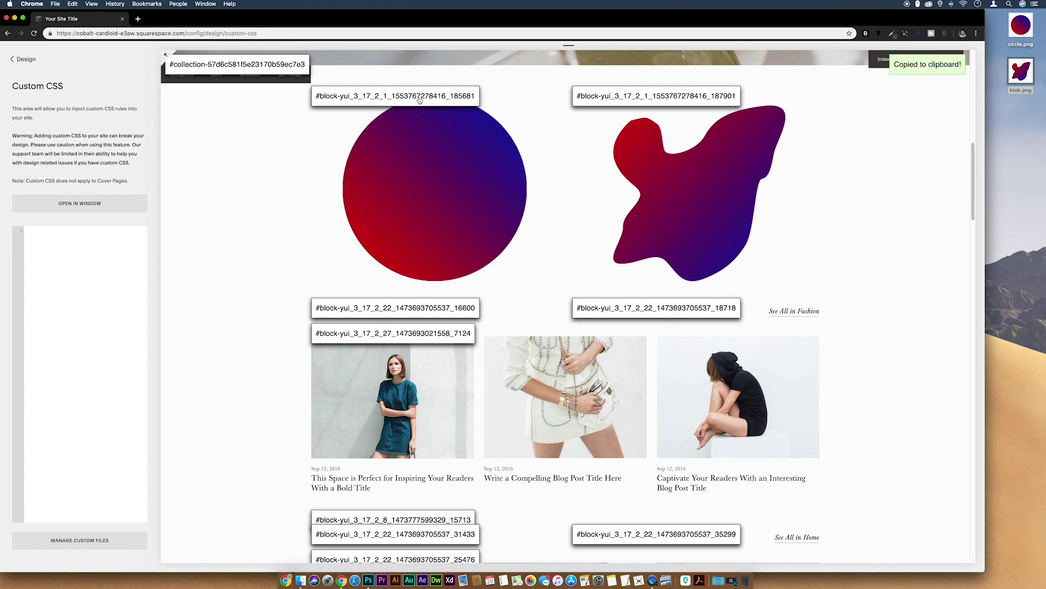
# Paste the circle block ID as a CSS selector with width: 90% and position: absolute
pyautogui.click(70, 242)
pyautogui.press('super+v')
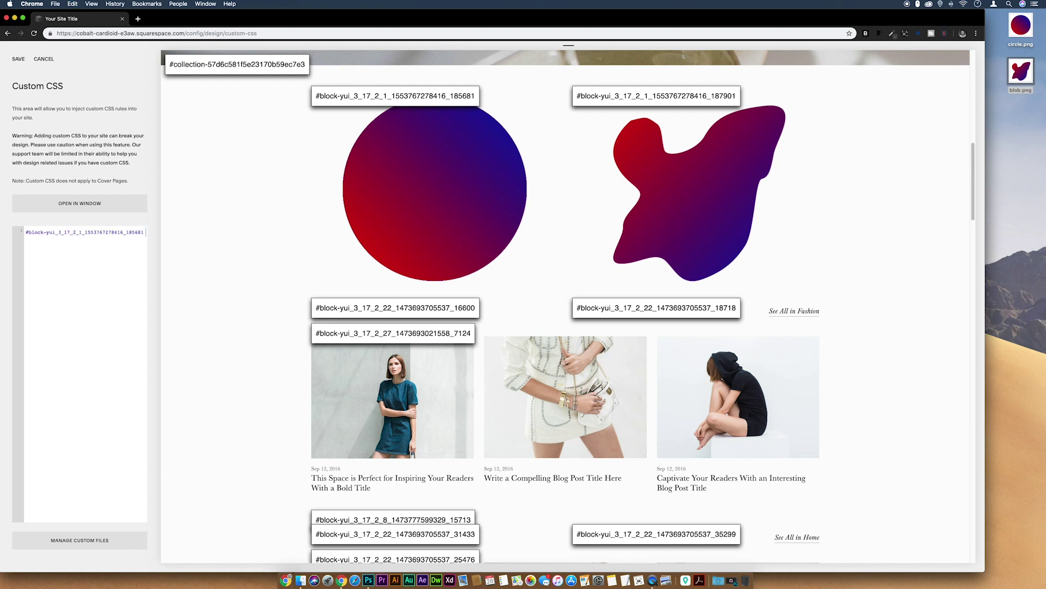
pyautogui.press('Return')
pyautogui.write('width: 90%;')
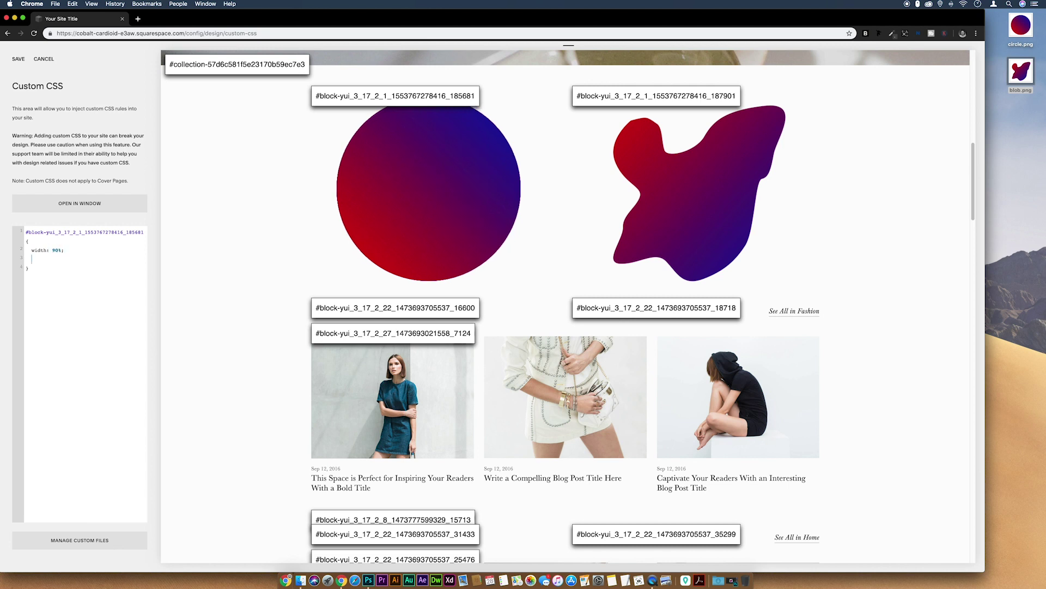
pyautogui.write('   position: absolute;')
pyautogui.press('Return')
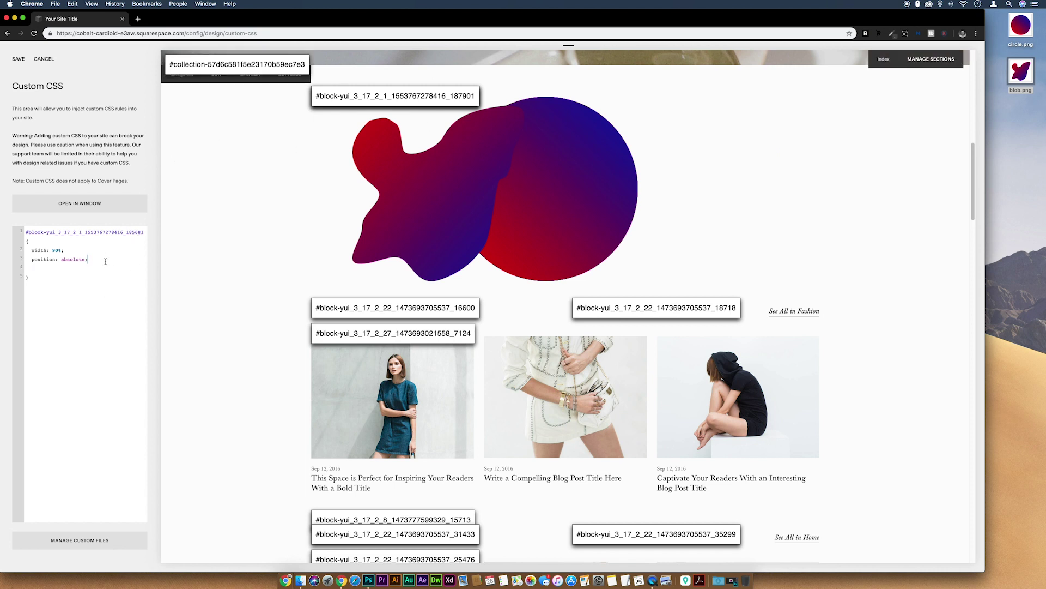
# Add margin-top: 800px and margin-left: -400px to the circle block's rule
pyautogui.press('Return')
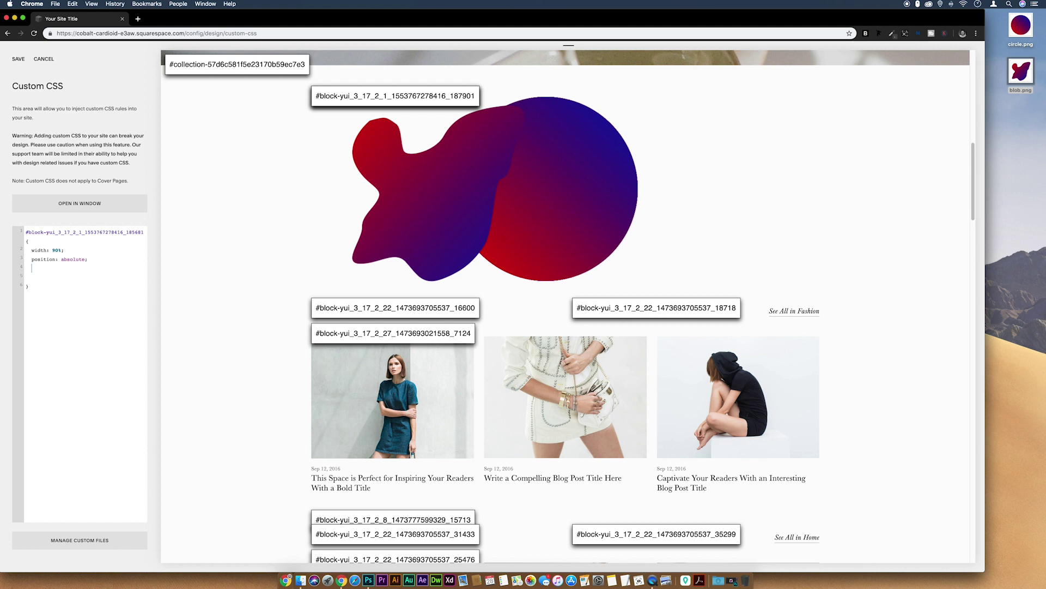
pyautogui.write('margin-top: 600px')
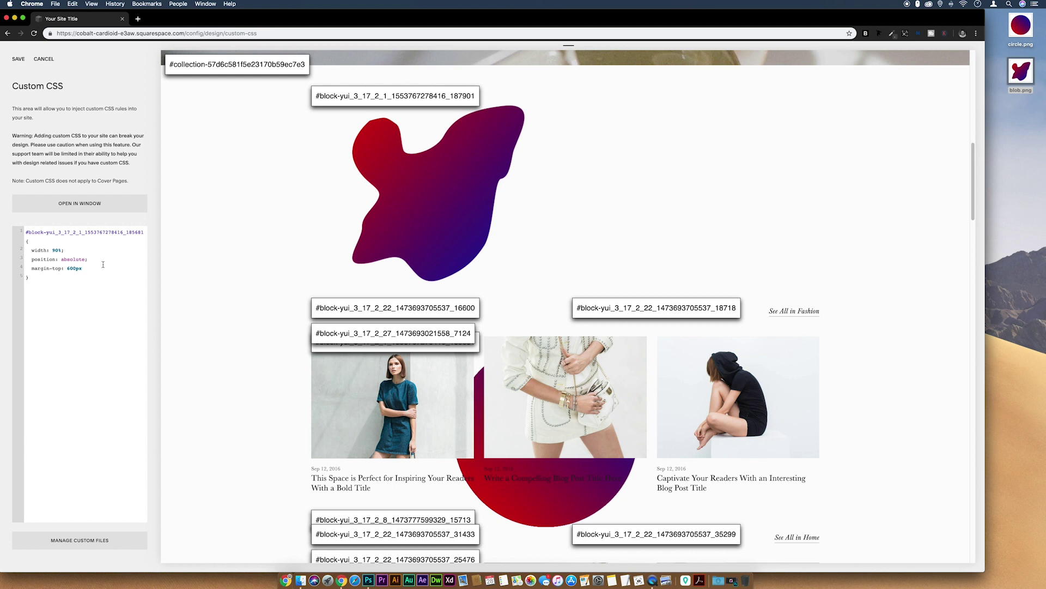
pyautogui.click(72, 268)
pyautogui.press('BackSpace')
pyautogui.write('8')
pyautogui.press('End')
pyautogui.write(';')
pyautogui.press('Return')
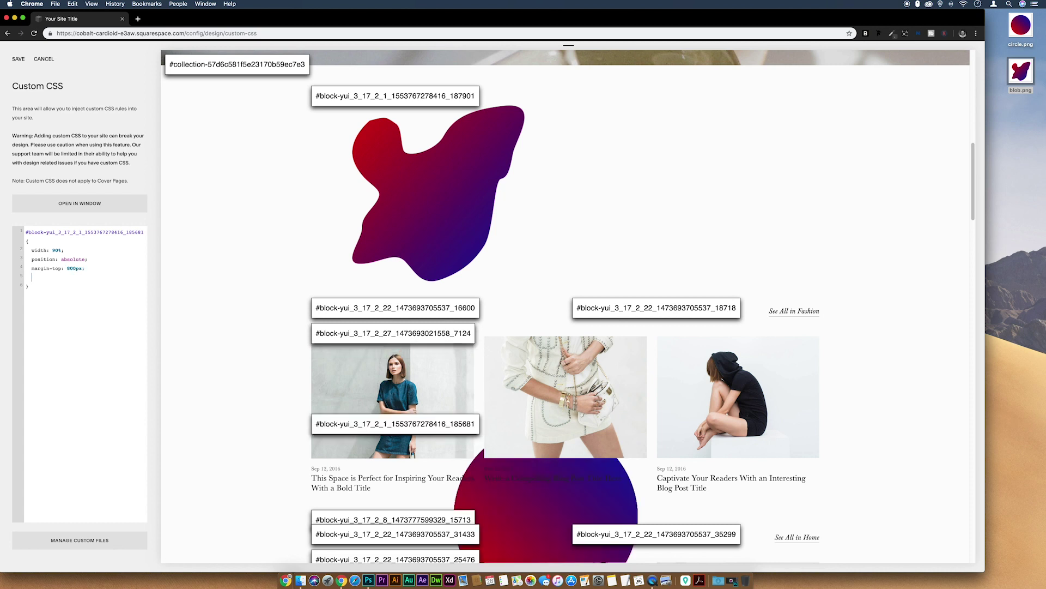
pyautogui.write('margin-left: -400px')
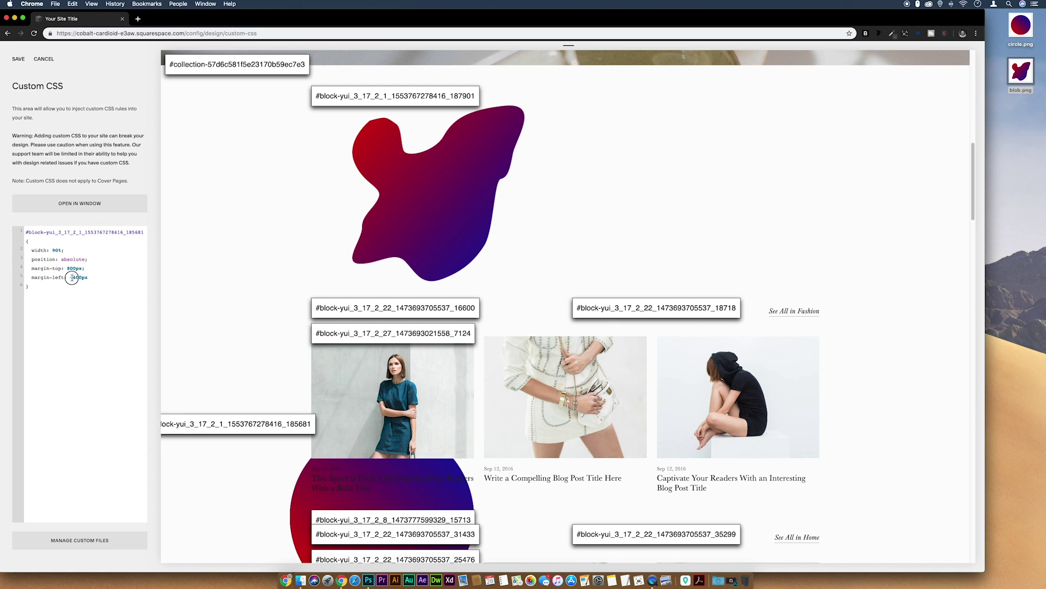
# Change the circle's left margin from -400px to 400px to shift it right
pyautogui.click(72, 279)
pyautogui.press('BackSpace')
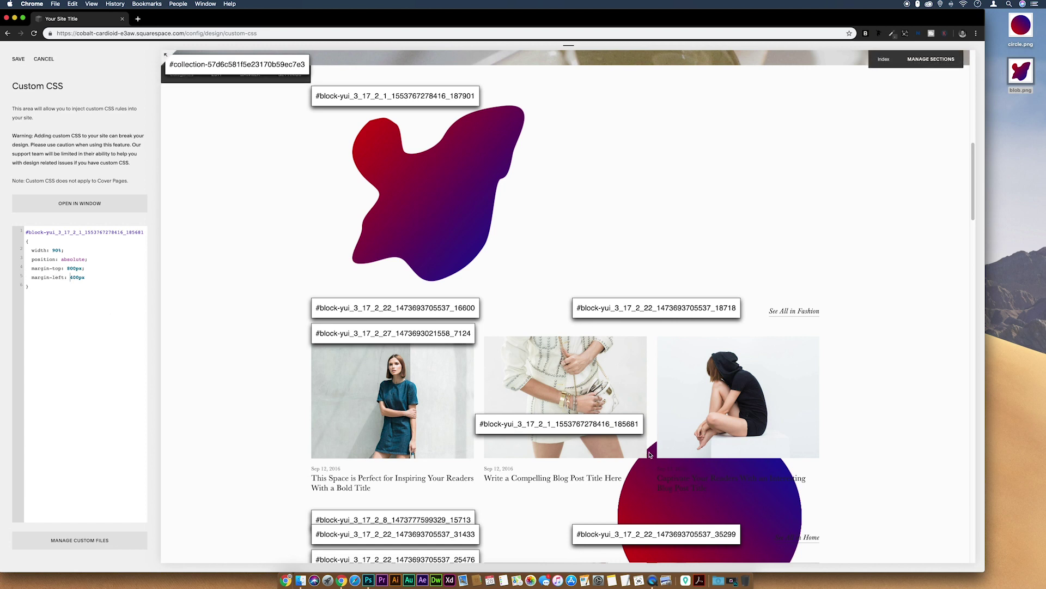
pyautogui.scroll(-3, 720, 437)
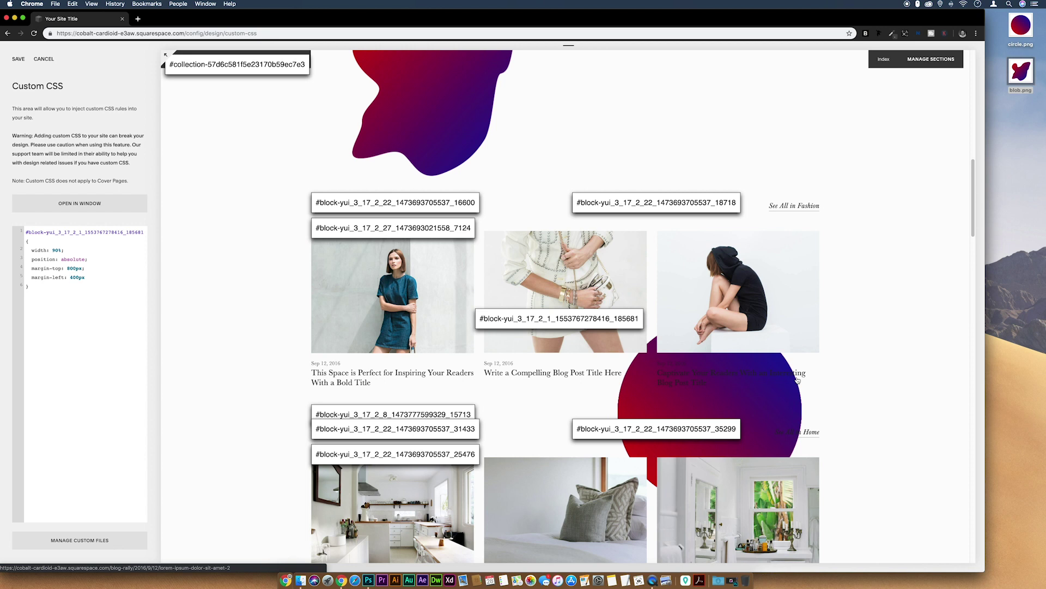
# Add an opacity: 0.2 declaration to the circle rule
pyautogui.click(99, 277)
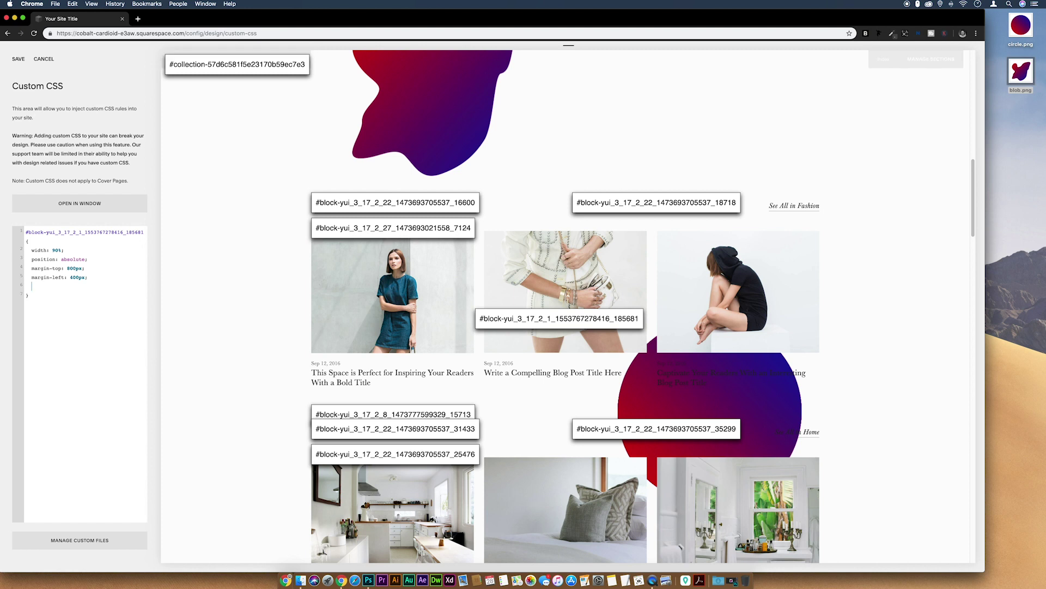
pyautogui.press('Return')
pyautogui.write('opacity: 0.2')
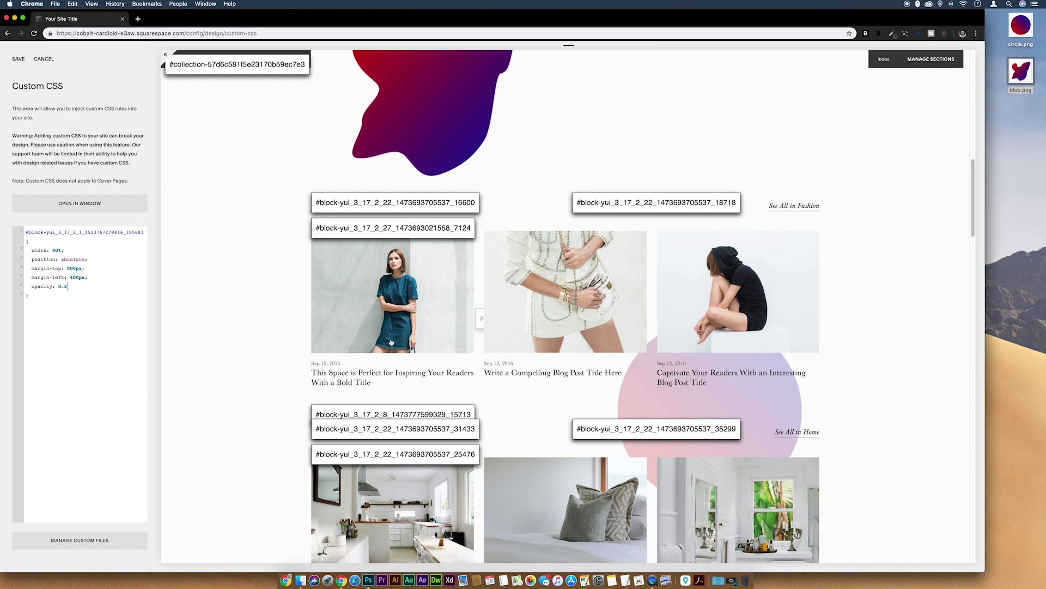
pyautogui.doubleClick(66, 287)
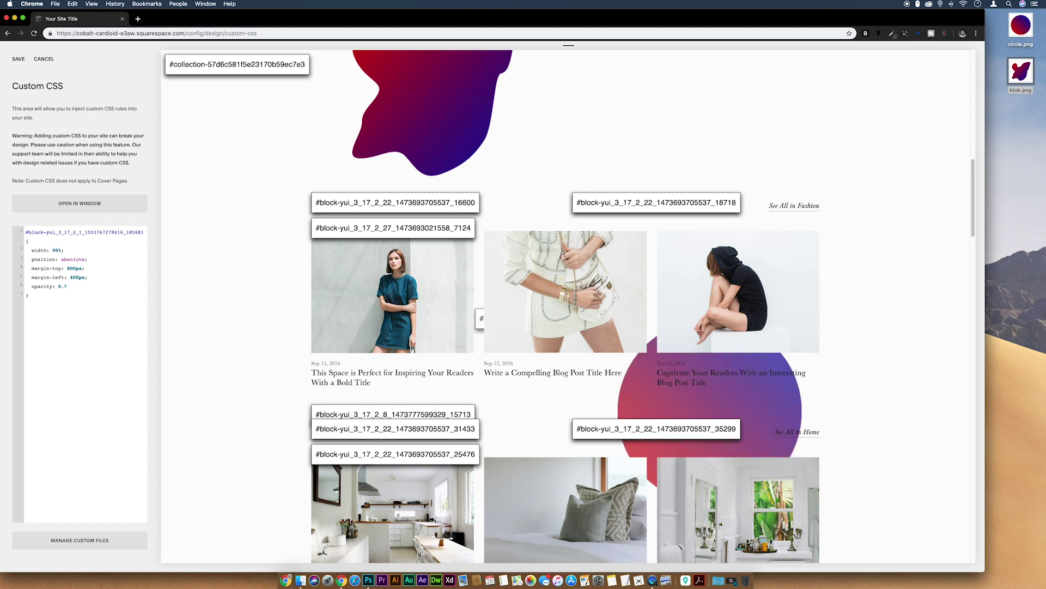
pyautogui.write('2')
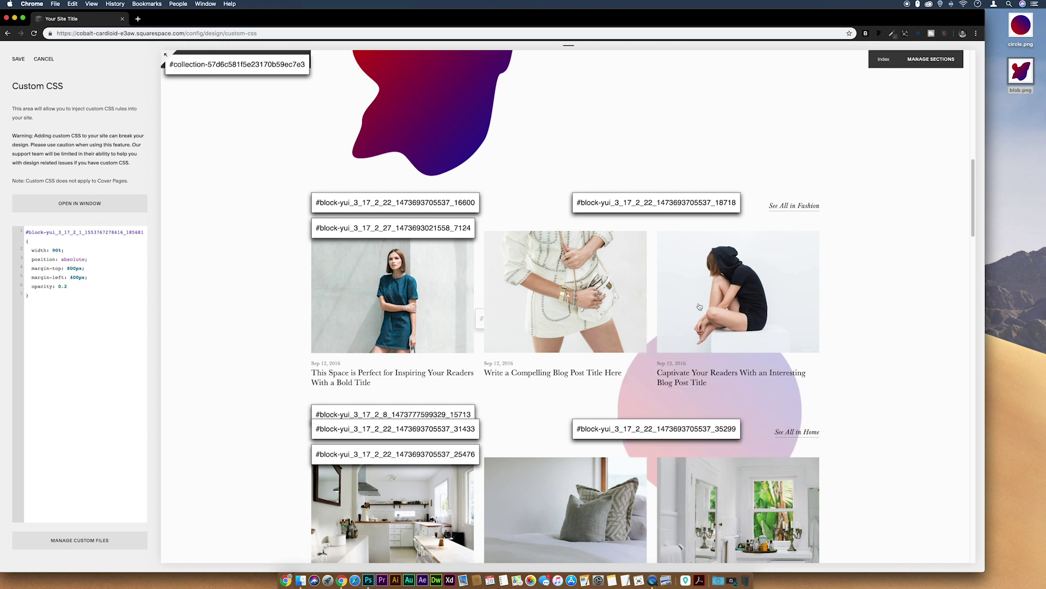
# Duplicate the circle rule and replace the copy's selector with the blob block's ID
pyautogui.moveTo(38, 294); pyautogui.dragTo(22, 229)
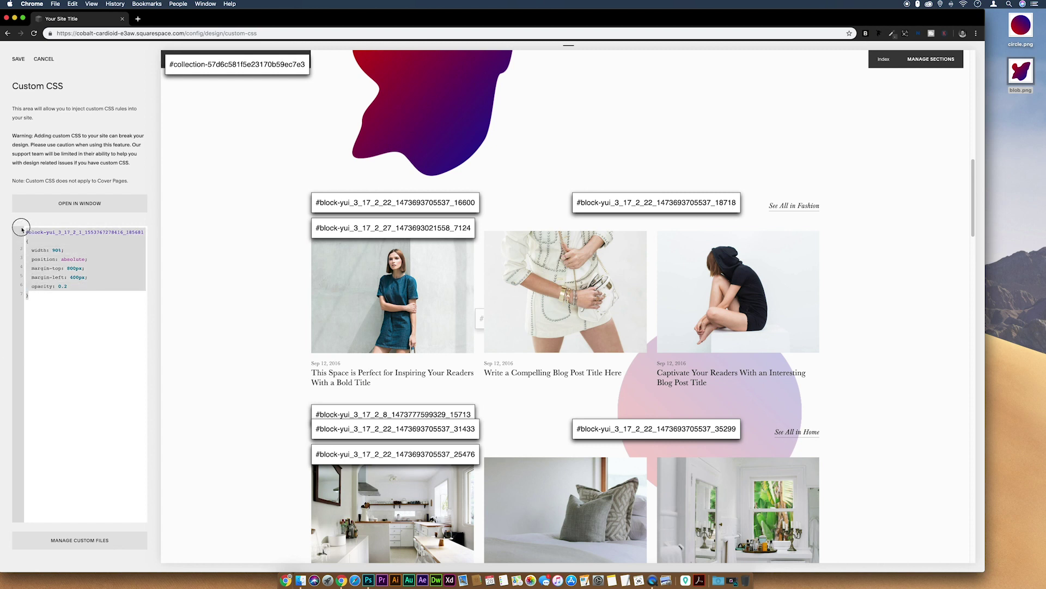
pyautogui.click(38, 297)
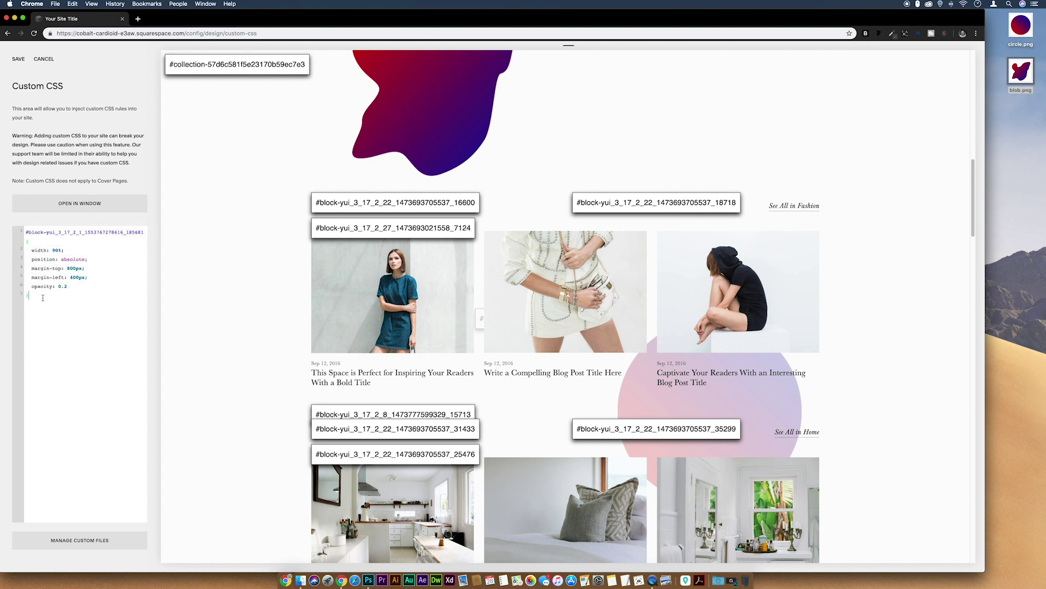
pyautogui.press('super+v')
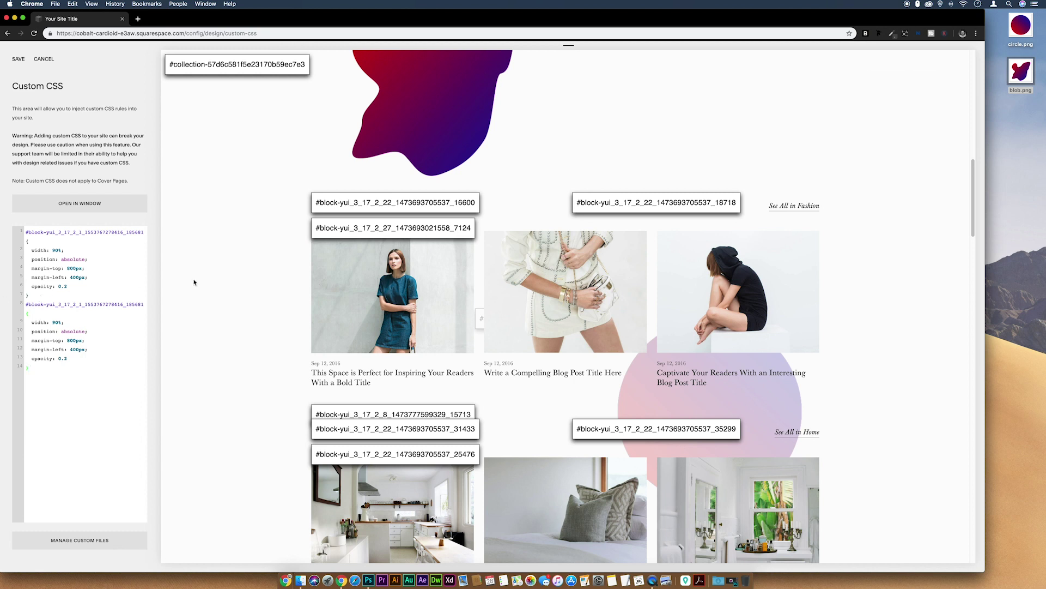
pyautogui.scroll(2, 446, 229)
pyautogui.click(410, 108)
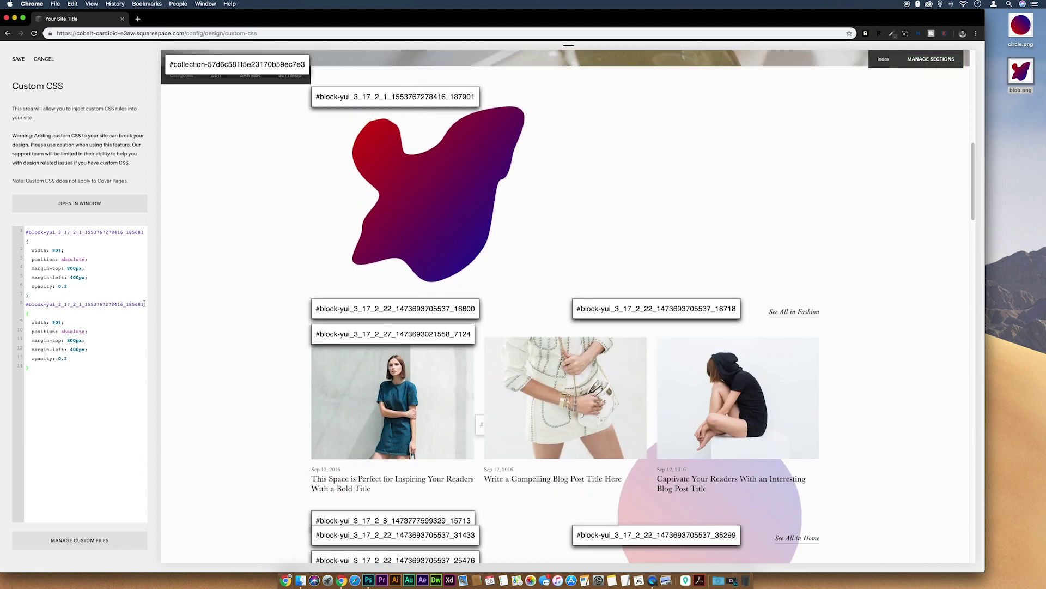
pyautogui.moveTo(144, 304); pyautogui.dragTo(0, 308)
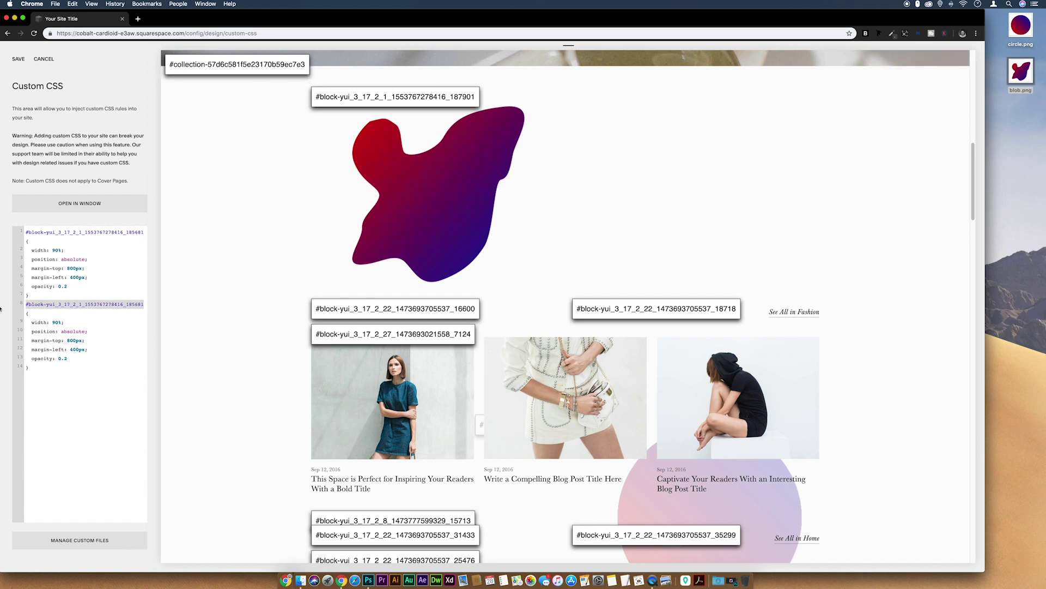
pyautogui.press('super+v')
# Give the blob rule margin-top 300px and margin-left -400px, and save the custom CSS
pyautogui.scroll(-6, 407, 347)
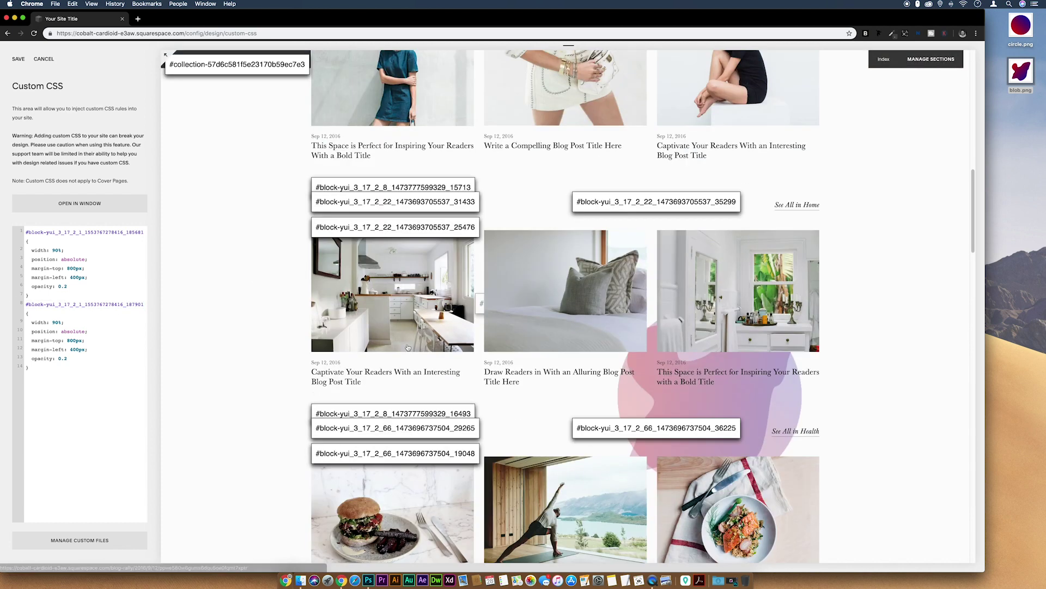
pyautogui.scroll(-1, 408, 348)
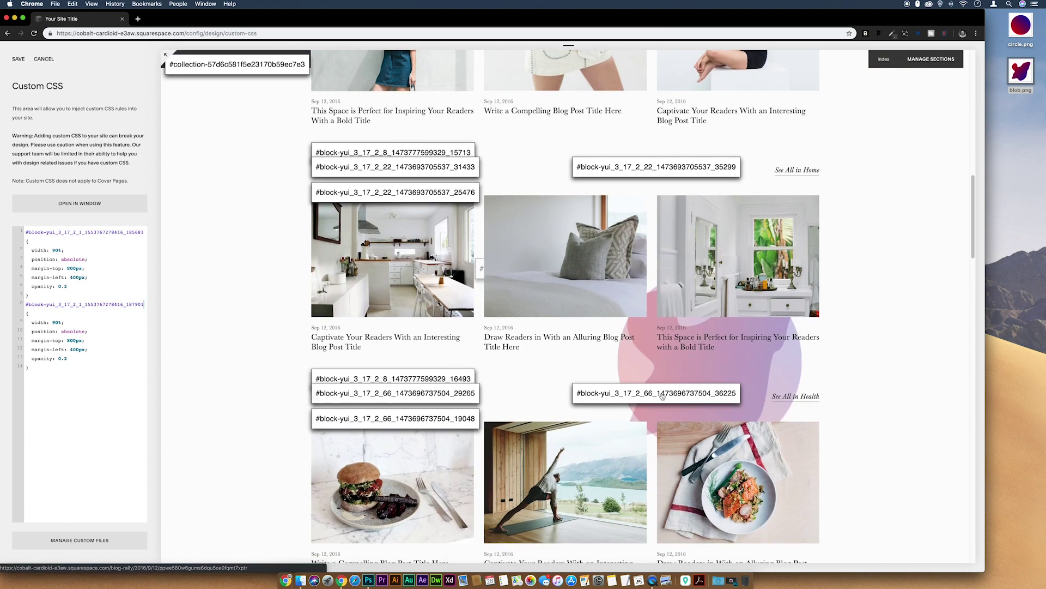
pyautogui.click(67, 340)
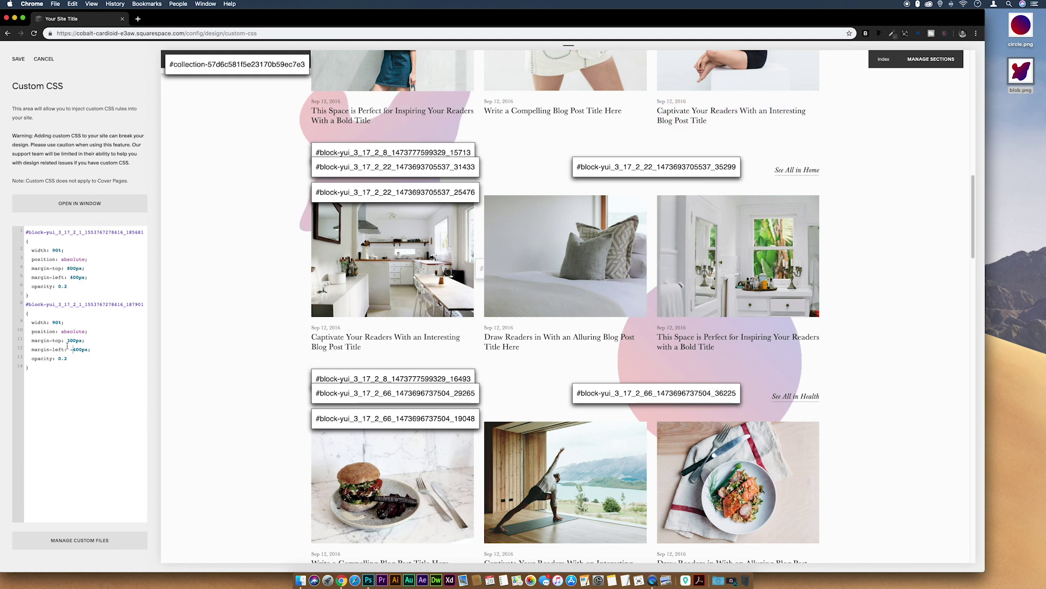
pyautogui.click(19, 60)
pyautogui.click(866, 34)
pyautogui.click(866, 35)
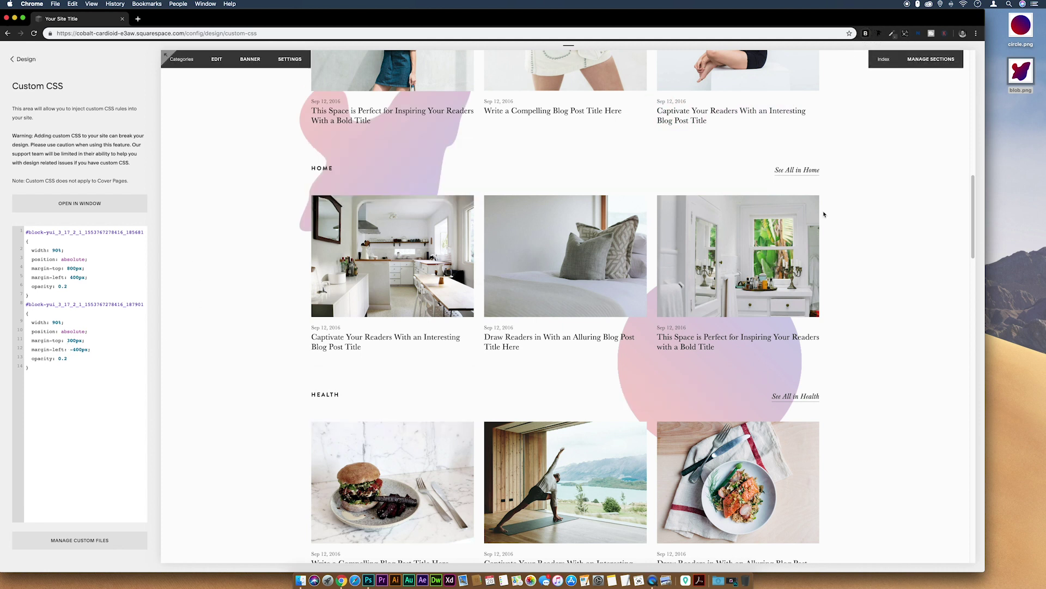
pyautogui.scroll(2, 826, 215)
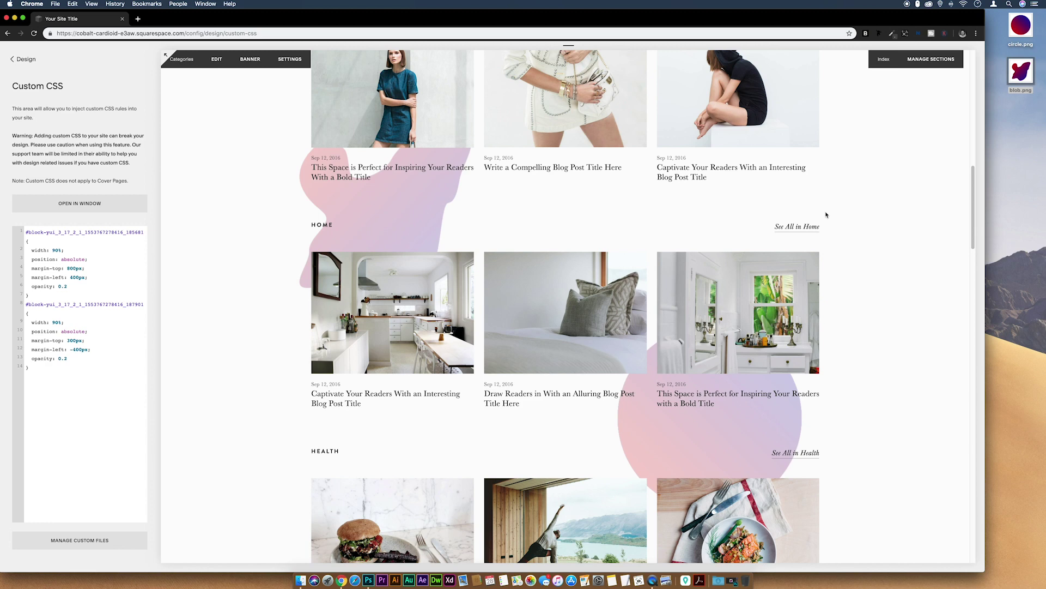